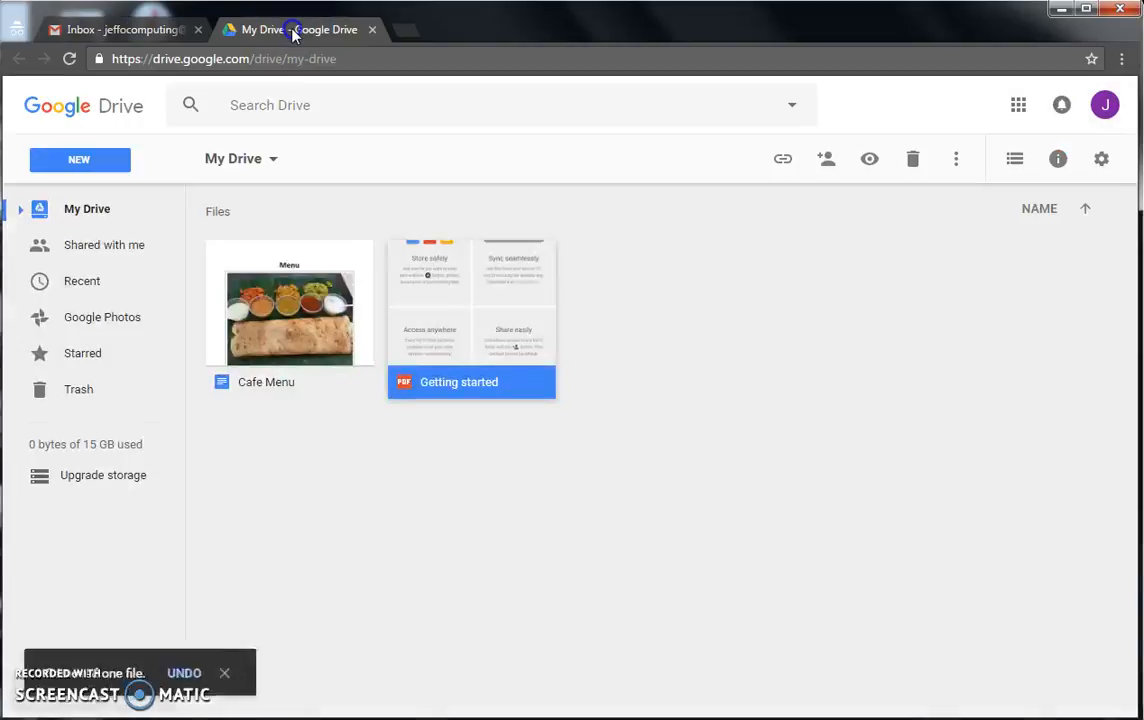
# - Create a blank Google Form in My Drive
pyautogui.click(254, 164)
pyautogui.moveTo(296, 434)
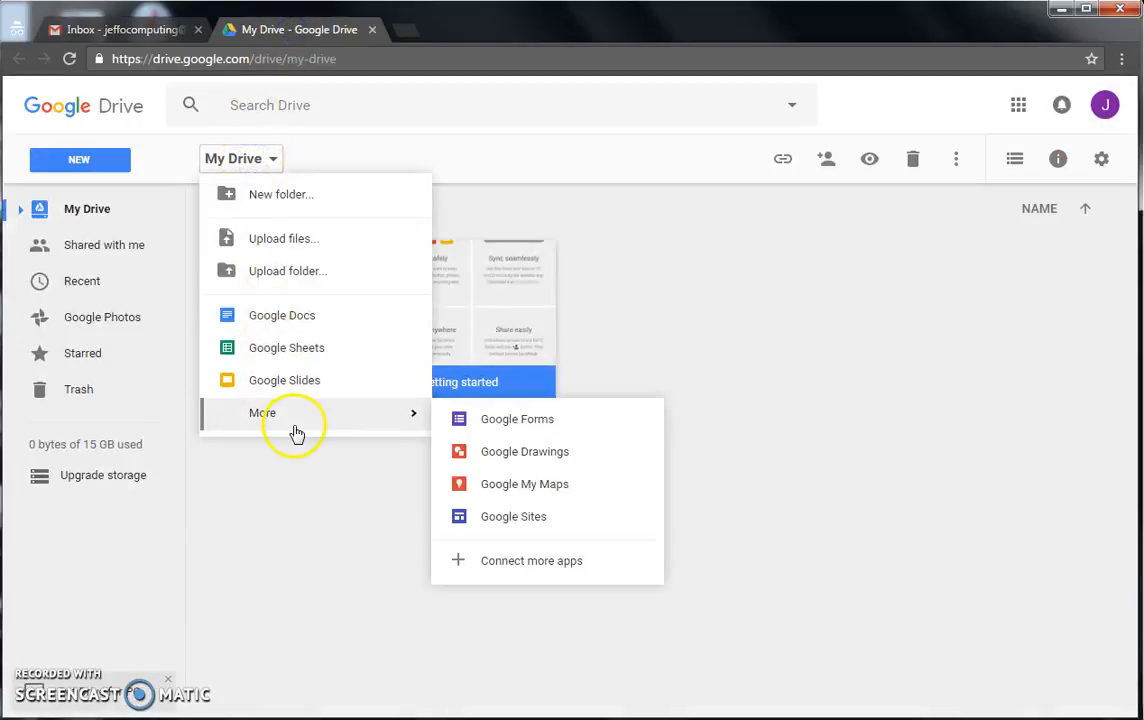
pyautogui.click(585, 424)
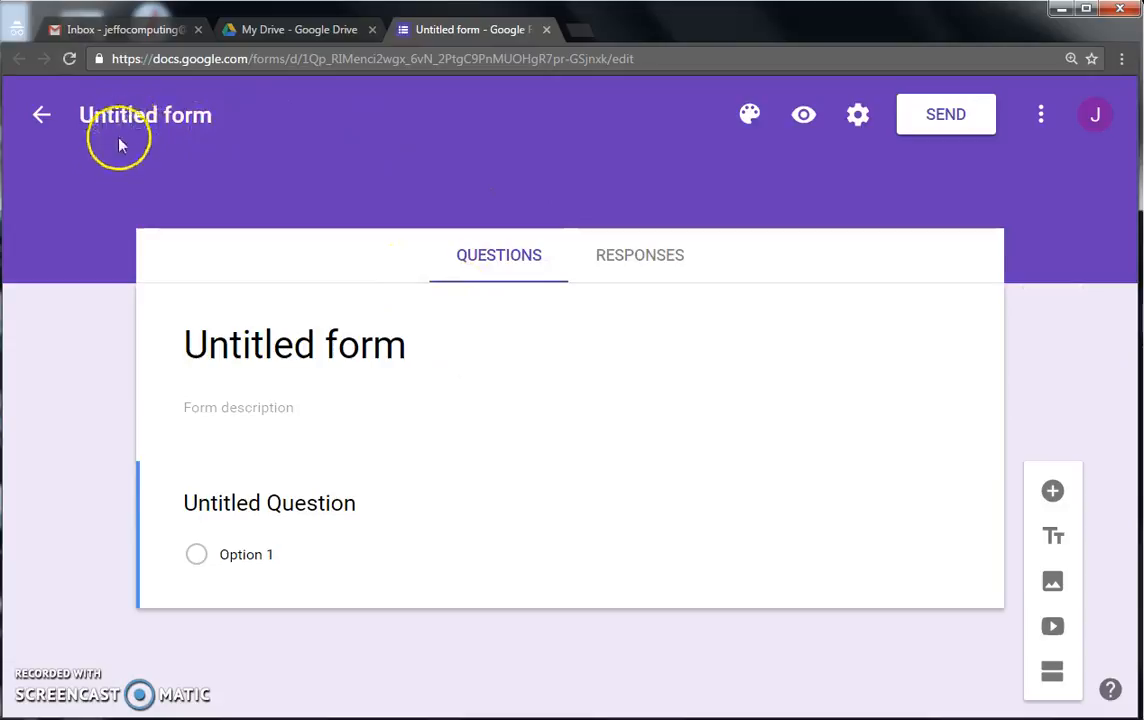
# - Name and title the form "Polytechnics Survey" and set its description to "This survey is for demo only."
pyautogui.click(145, 115)
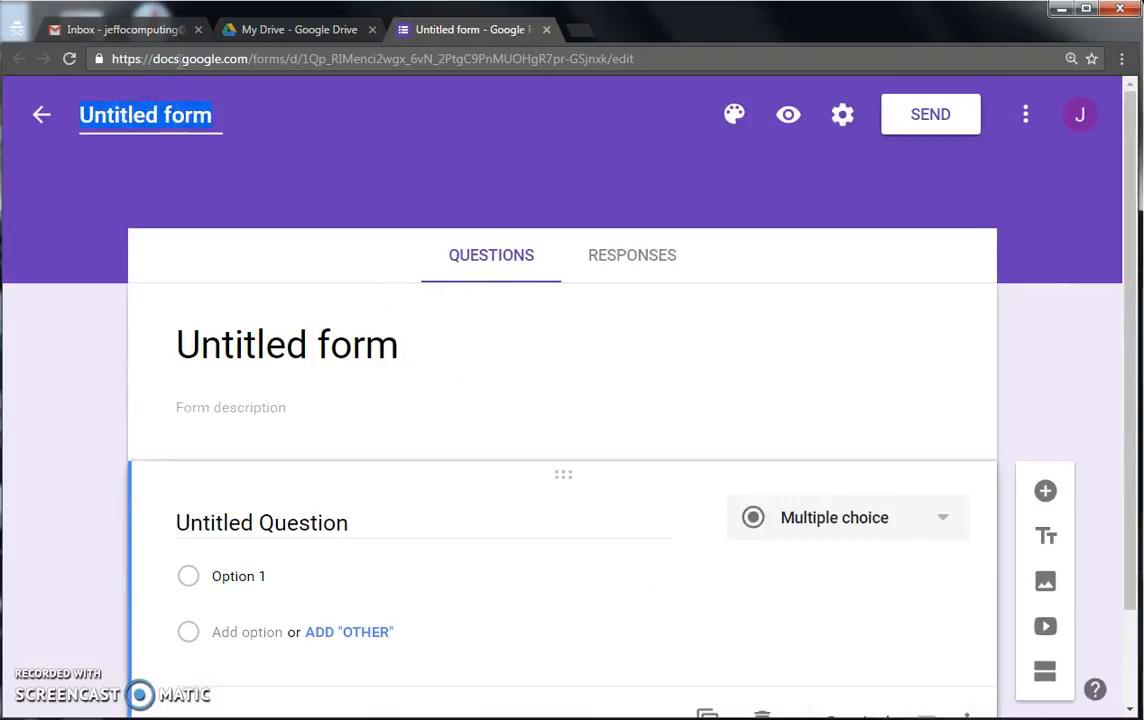
pyautogui.write('Poly')
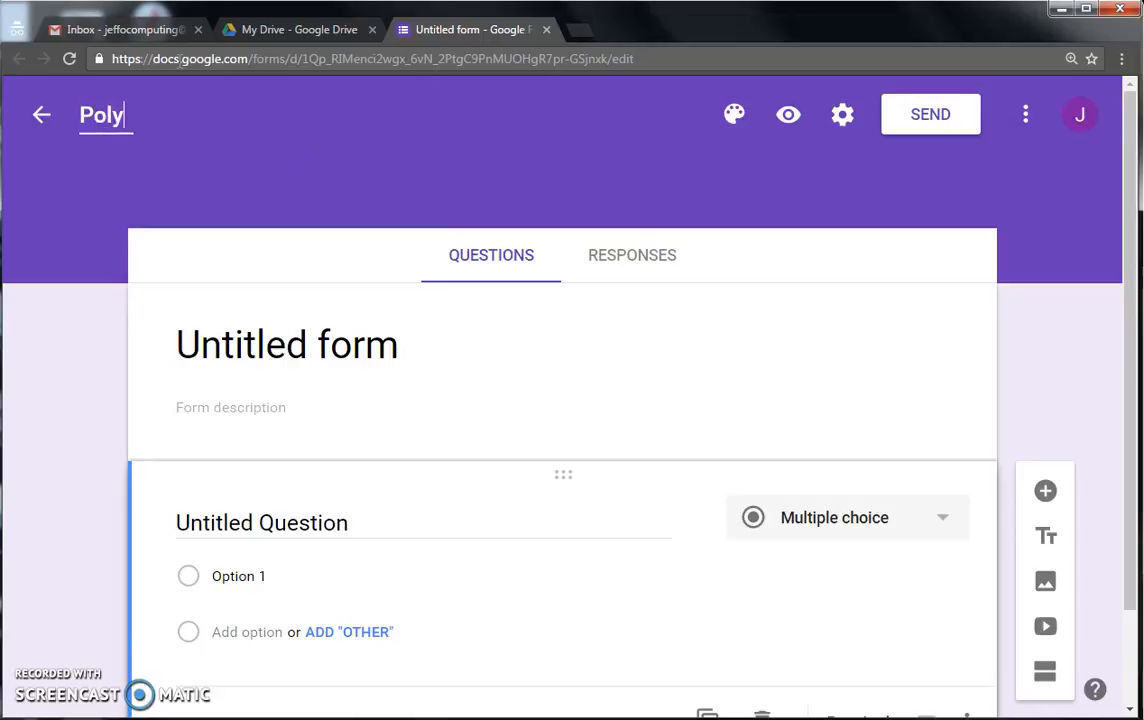
pyautogui.write('technics Sur')
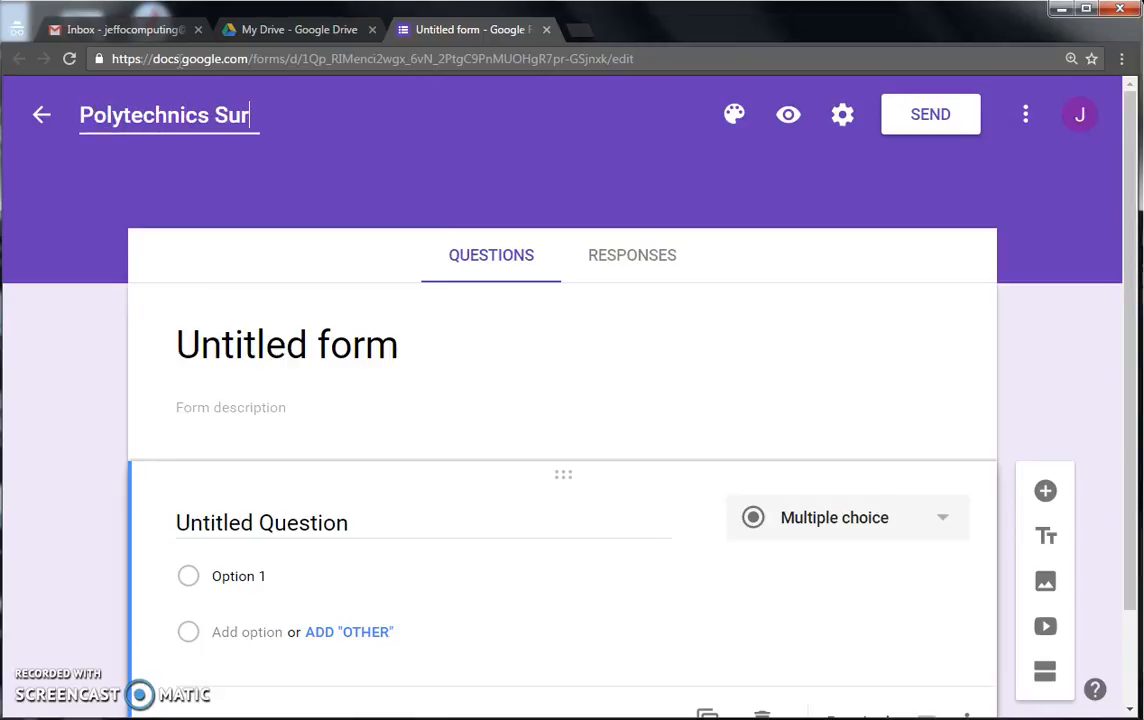
pyautogui.write('vey')
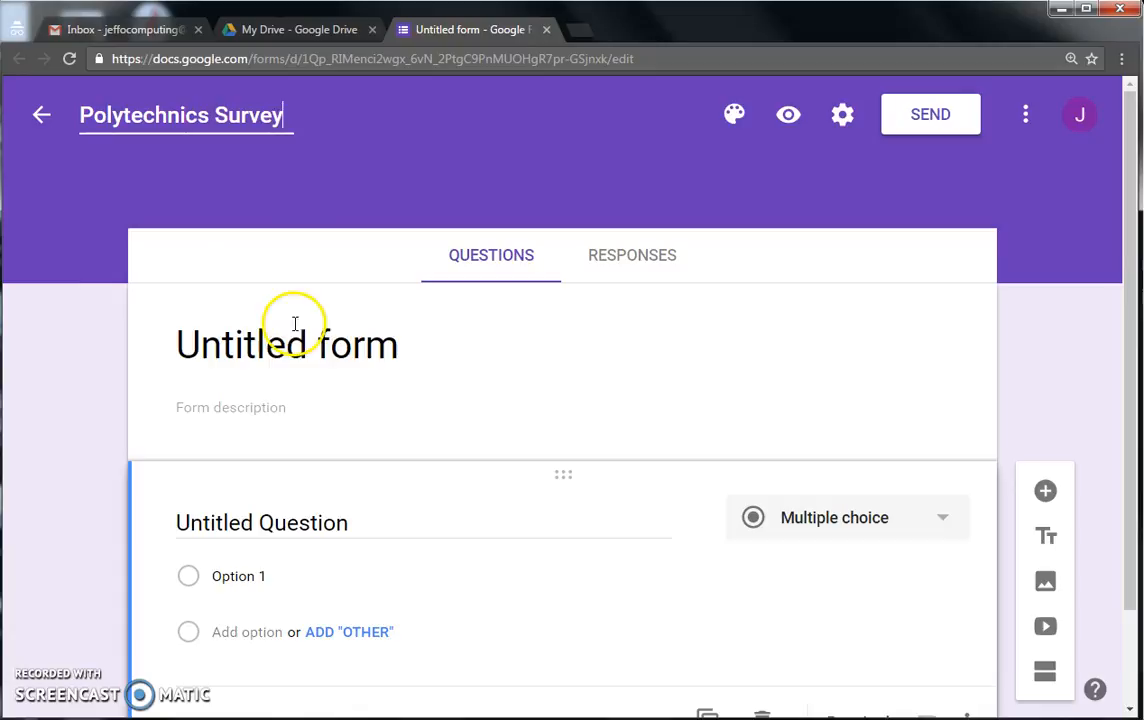
pyautogui.click(297, 344)
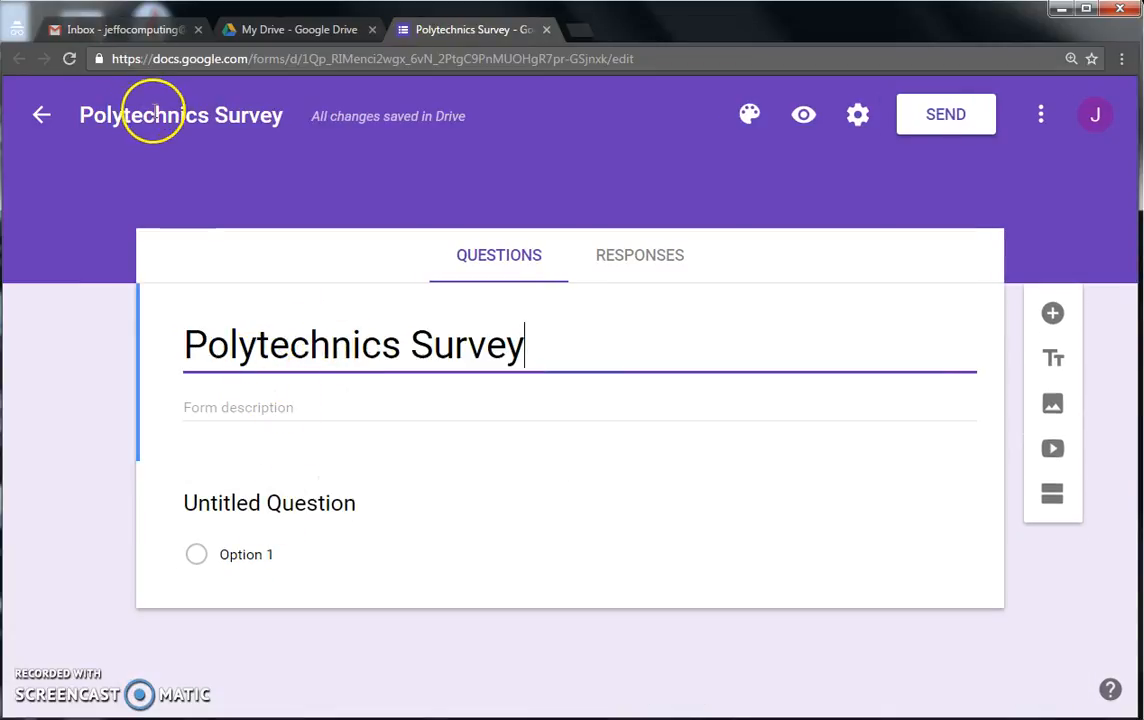
pyautogui.click(287, 404)
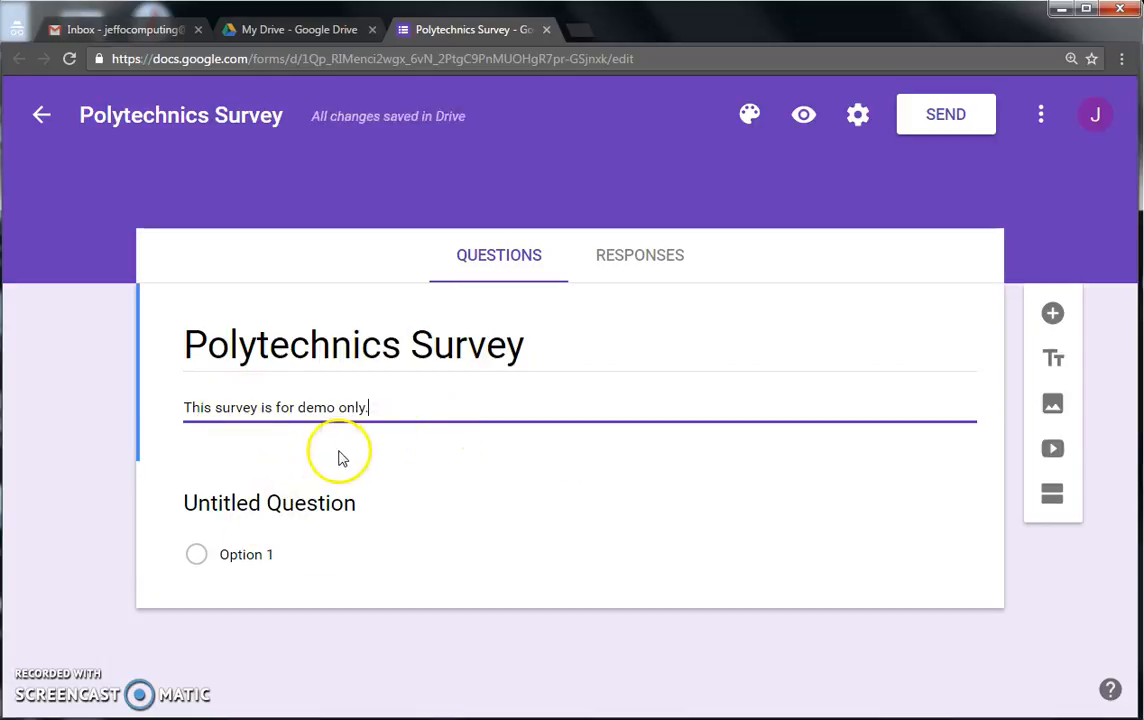
# - Close the form and reopen Polytechnics Survey from My Drive
pyautogui.click(274, 505)
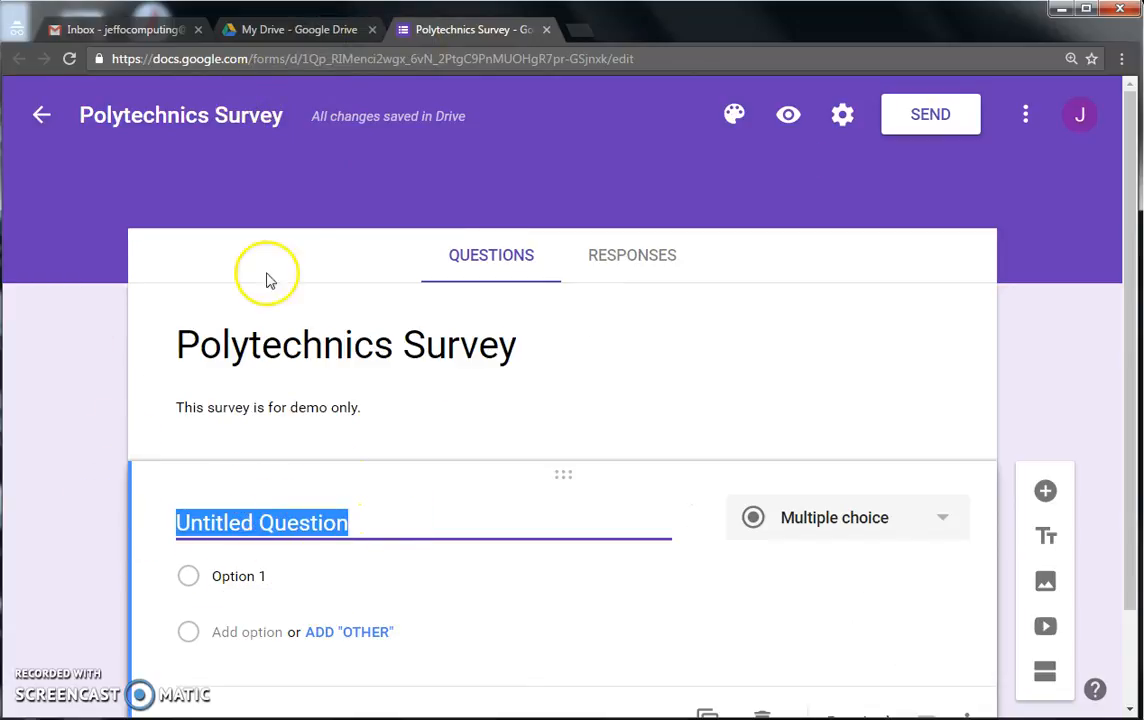
pyautogui.click(547, 31)
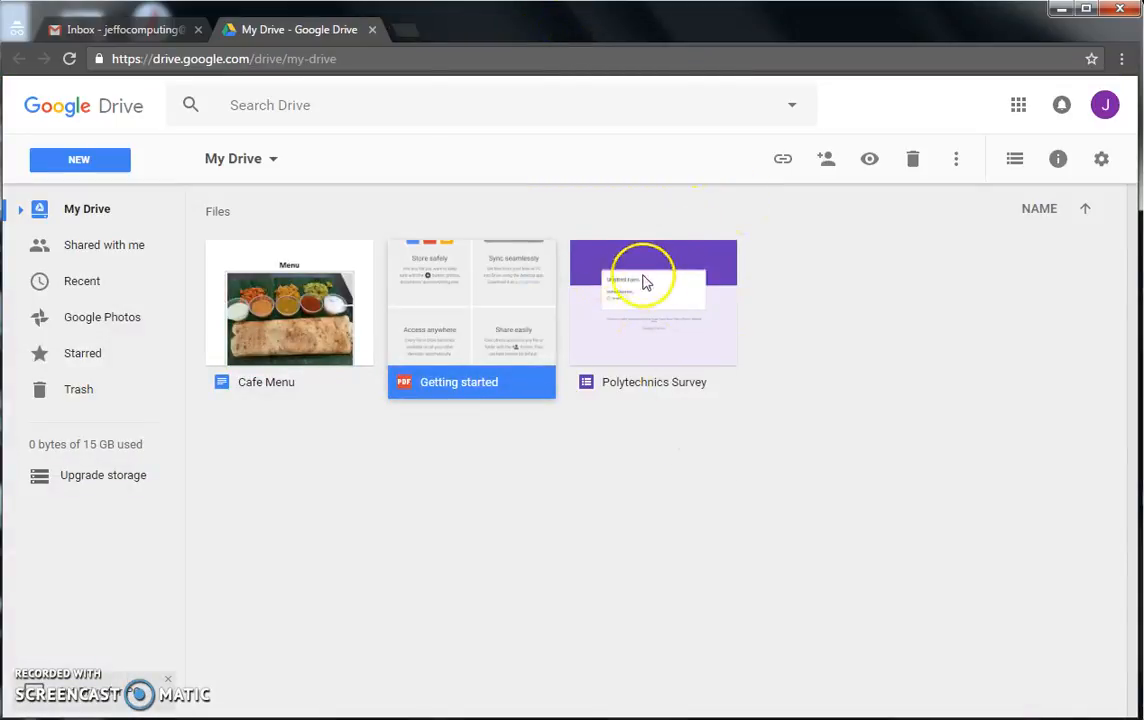
pyautogui.doubleClick(651, 314)
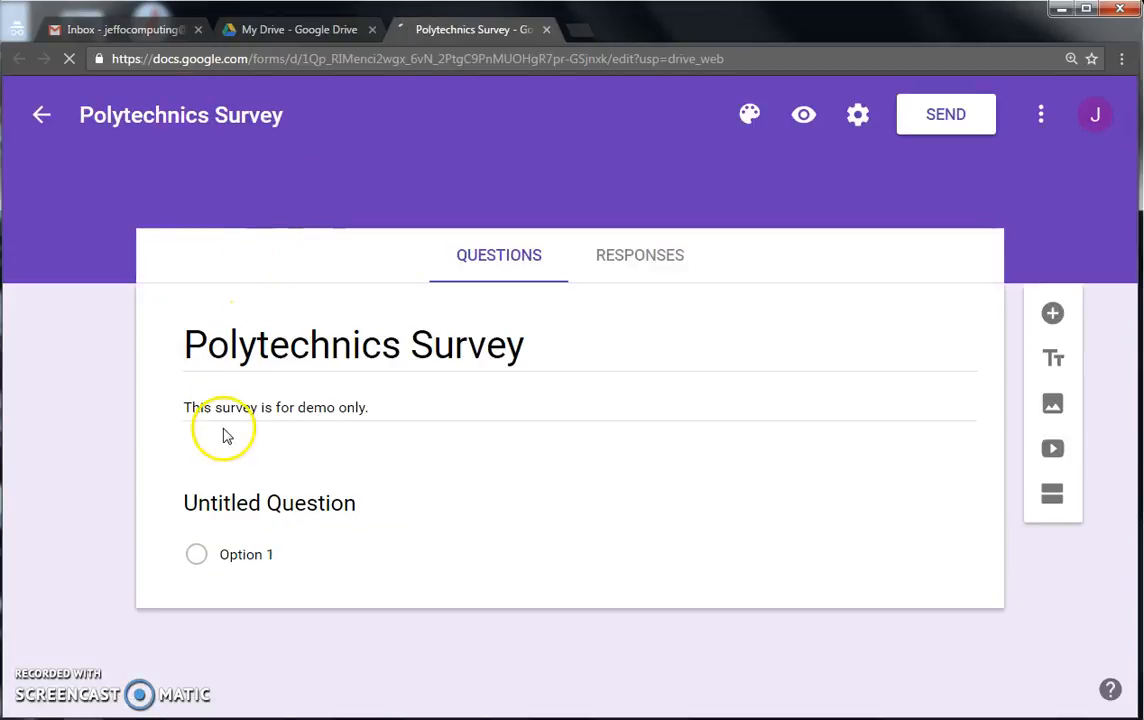
# - Set the text of the untitled first question to "Q1: Gender?"
pyautogui.click(214, 522)
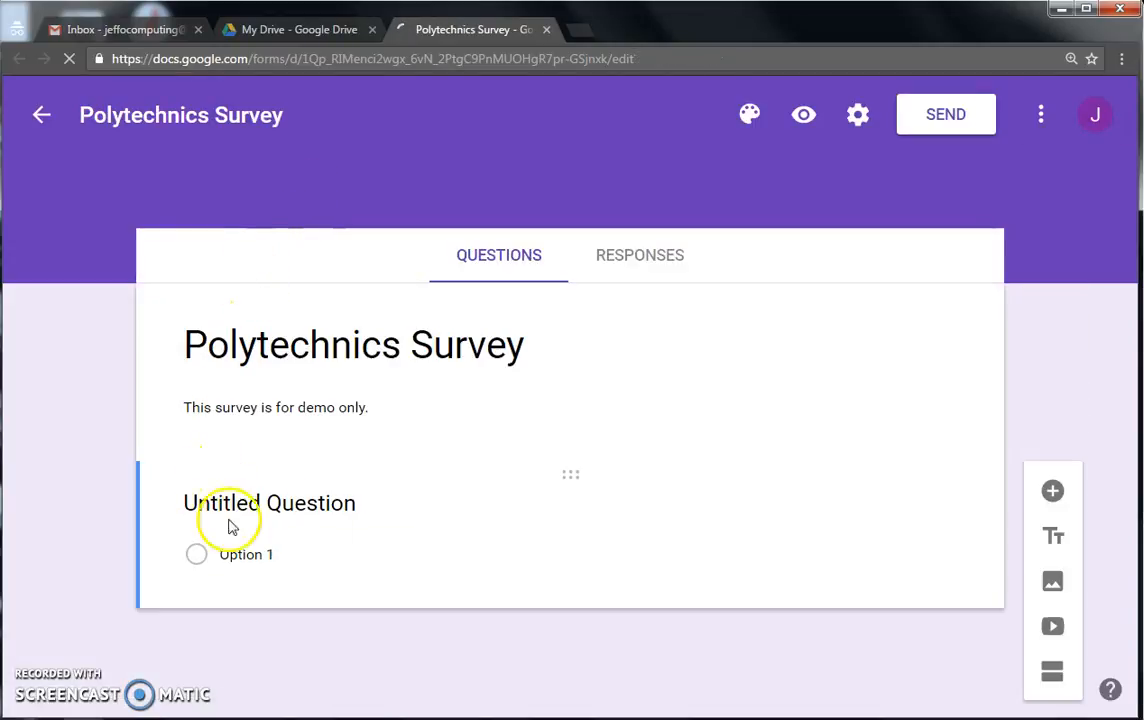
pyautogui.click(244, 506)
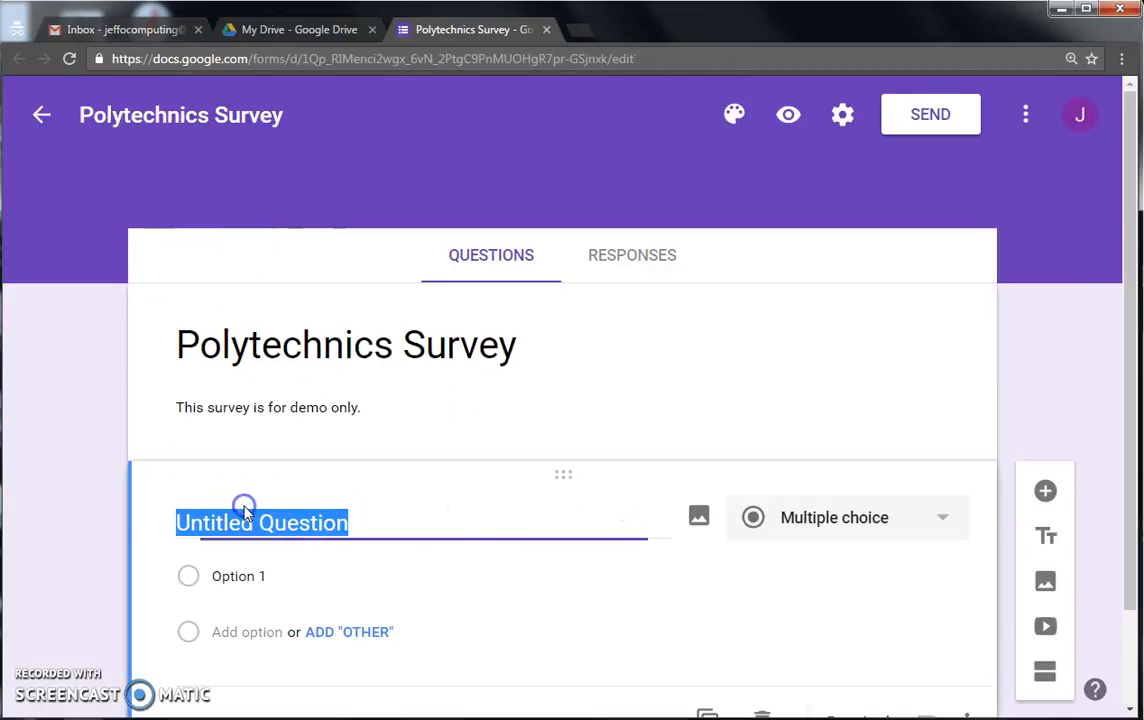
pyautogui.write('Q')
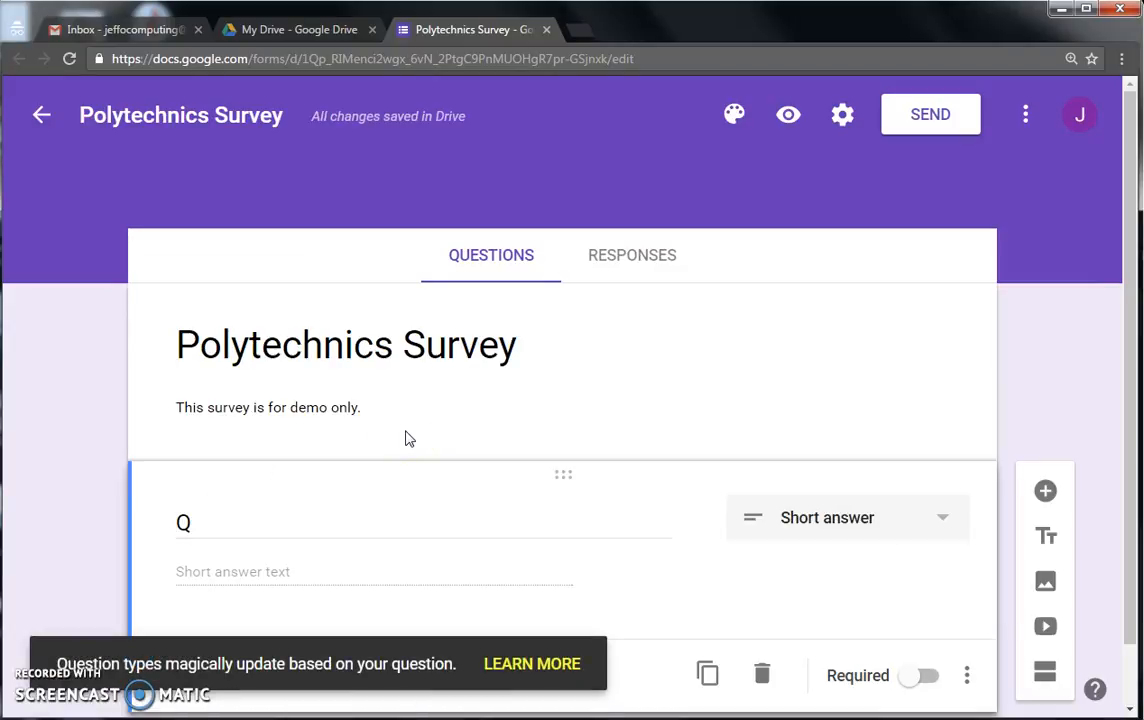
pyautogui.click(388, 524)
pyautogui.write('1')
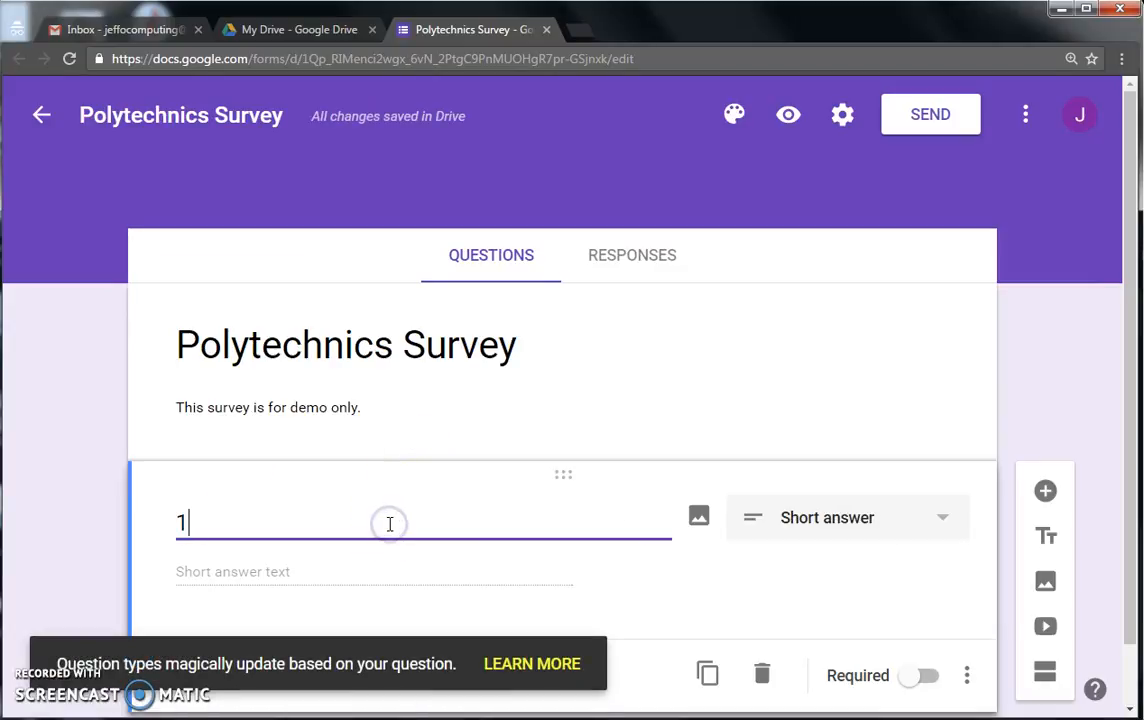
pyautogui.press('BackSpace')
pyautogui.write('Q1')
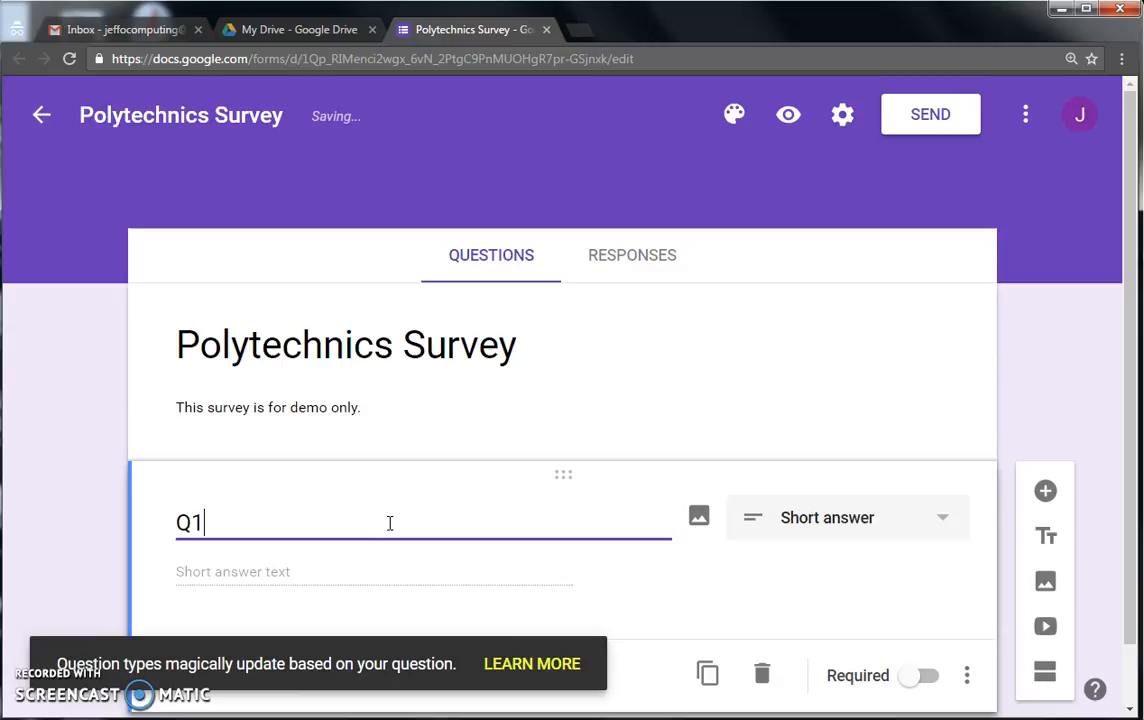
pyautogui.write(':')
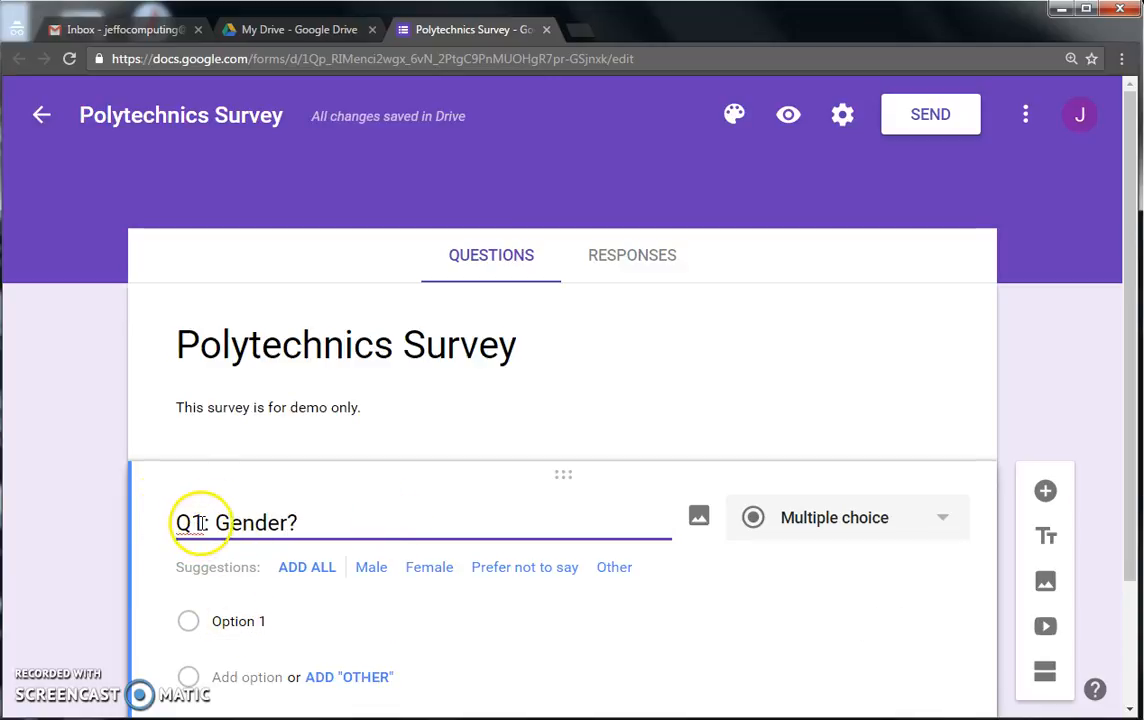
# - Give the gender question two answer options, Male and Female
pyautogui.scroll(-1, 204, 523)
pyautogui.click(243, 531)
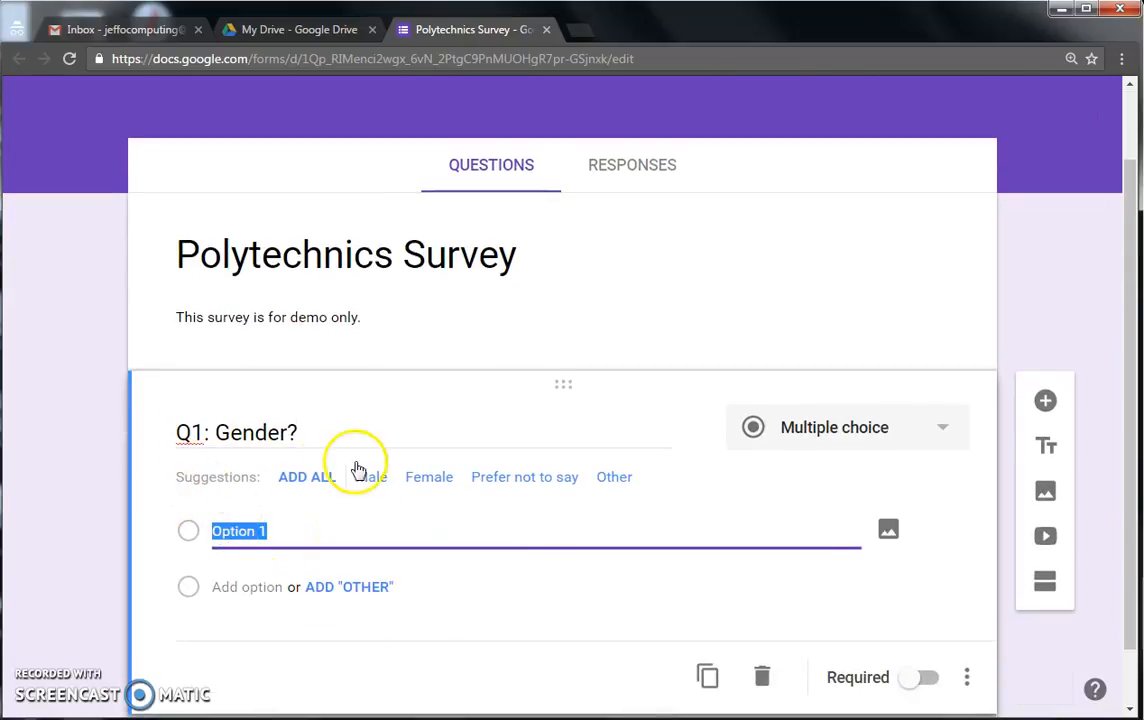
pyautogui.write('Male')
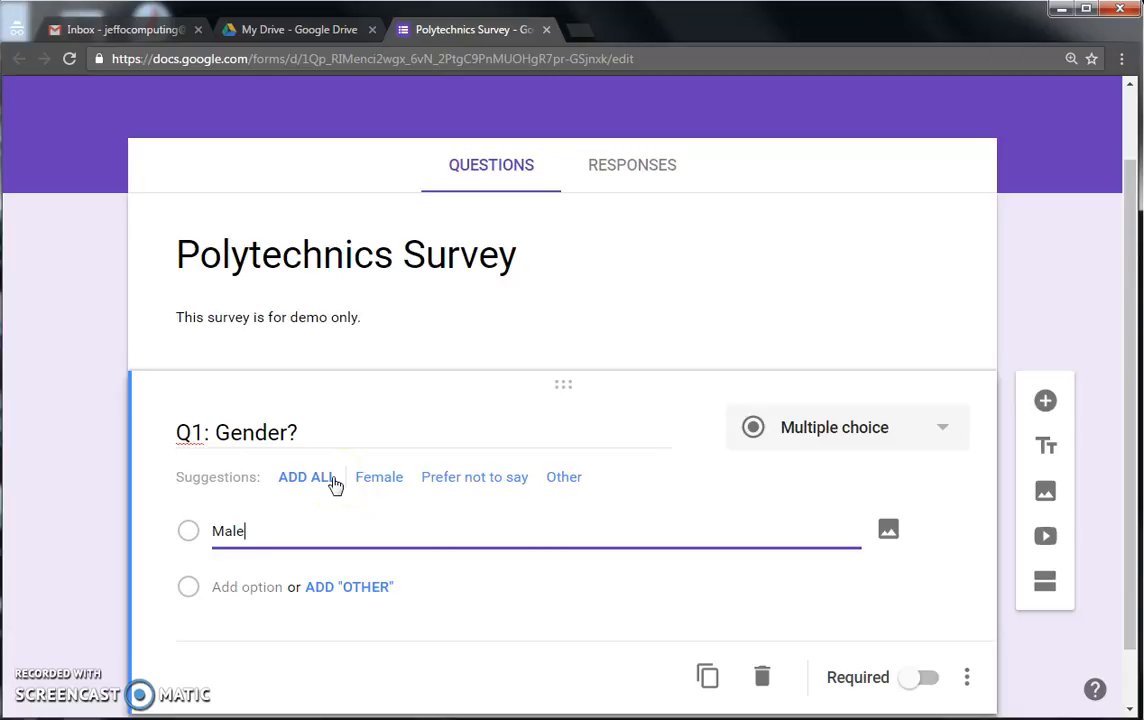
pyautogui.click(236, 586)
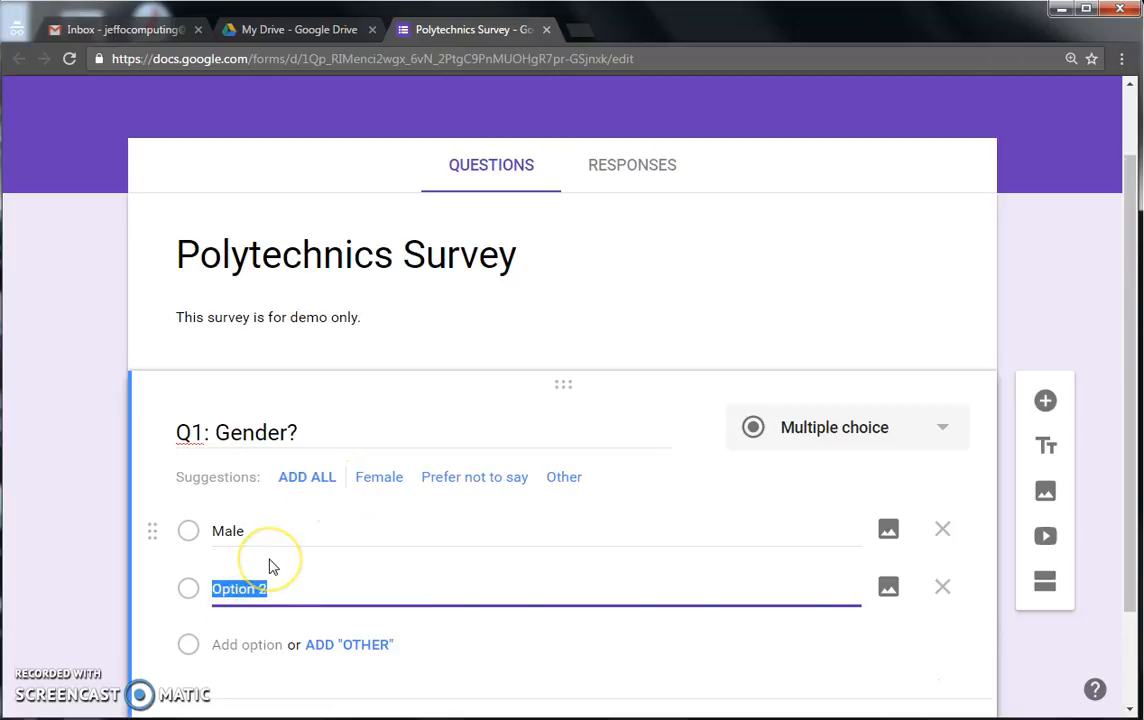
pyautogui.write('Female')
# - Keep Multiple choice as the gender question's type and make the question required
pyautogui.scroll(-2, 385, 608)
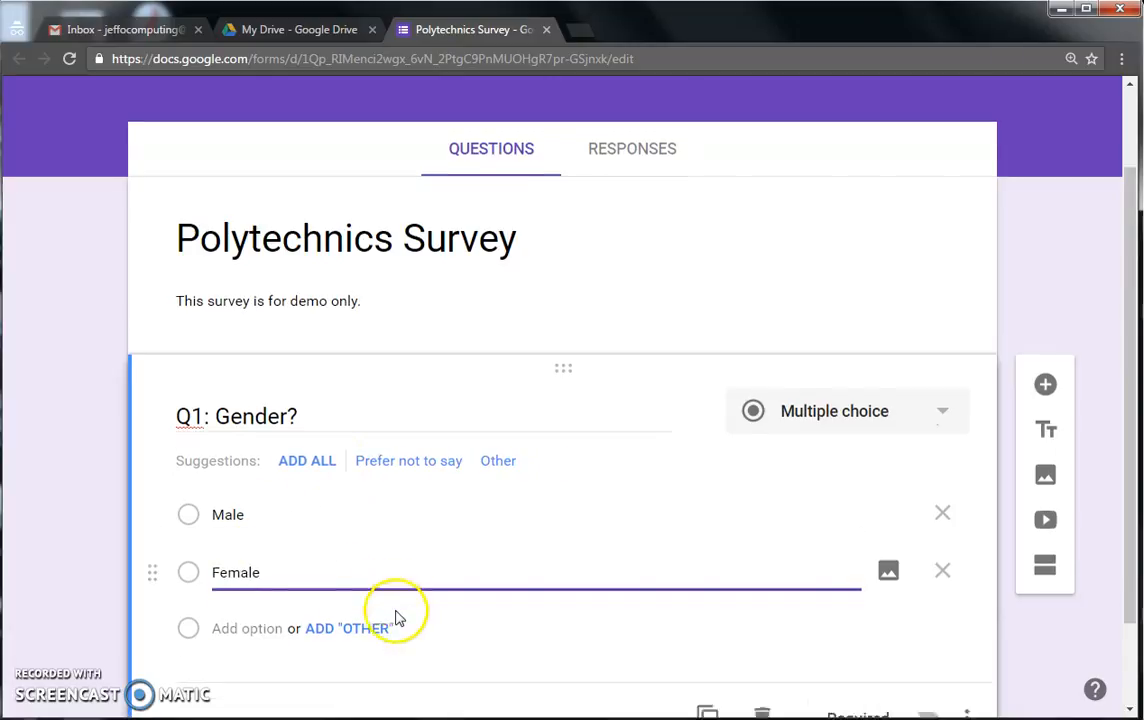
pyautogui.click(882, 341)
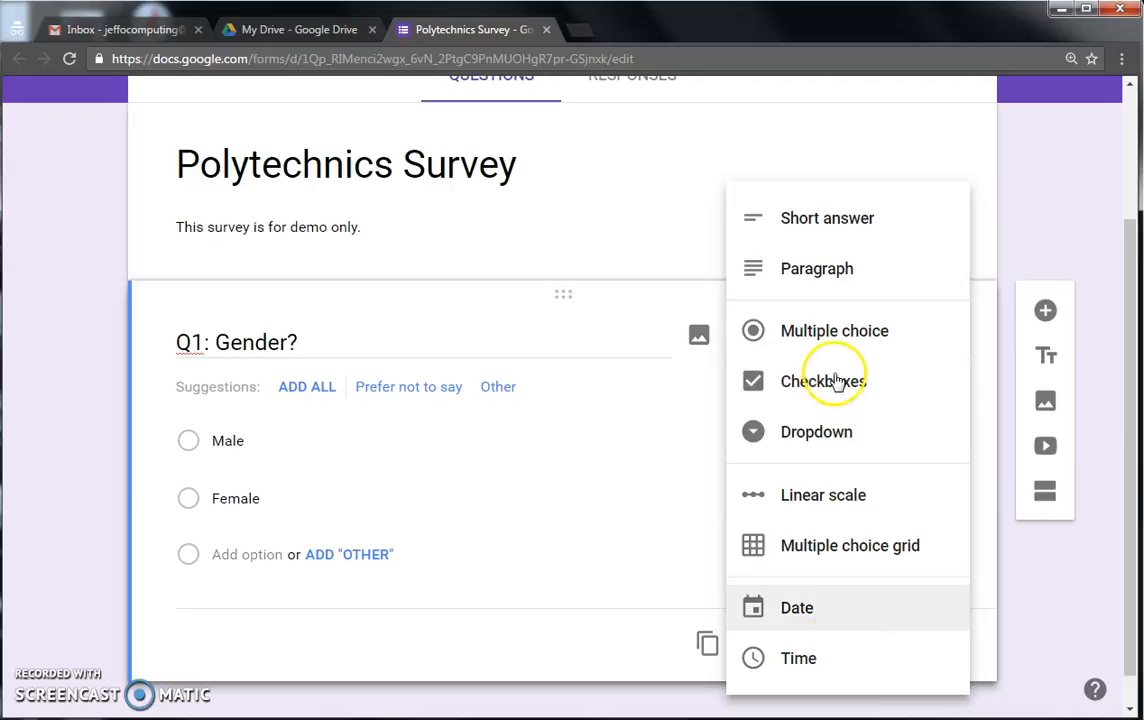
pyautogui.click(910, 330)
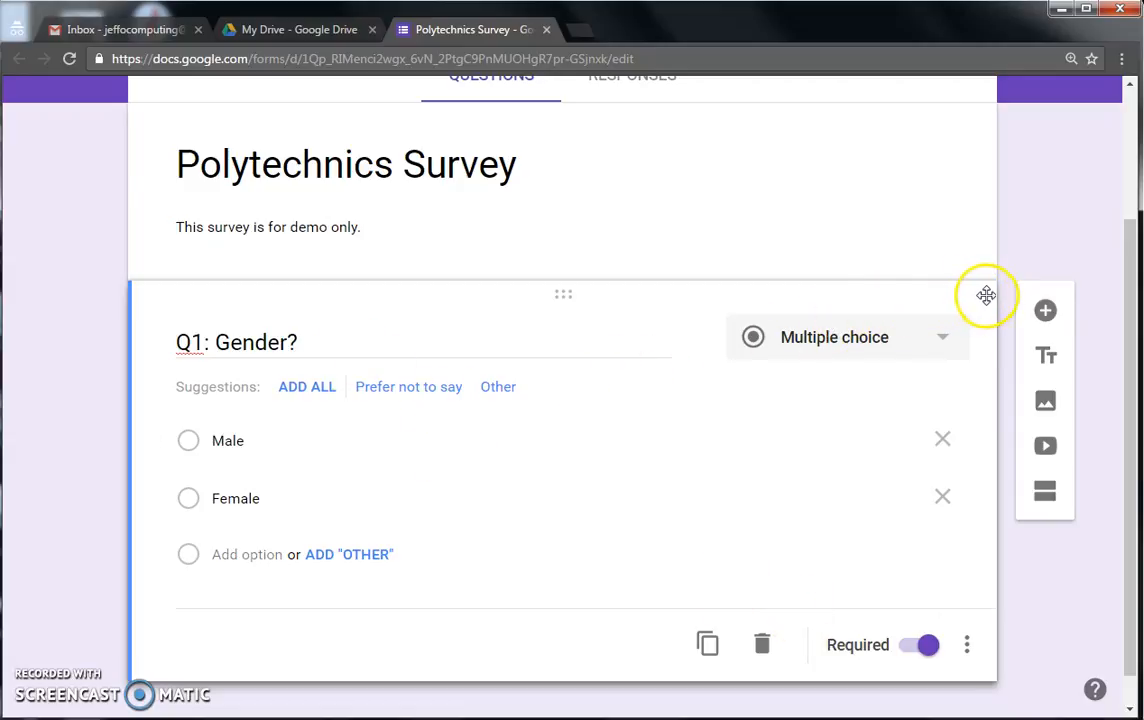
# - Add a second question with the text "Q2: Which is your first choice polytechnic?"
pyautogui.click(1047, 313)
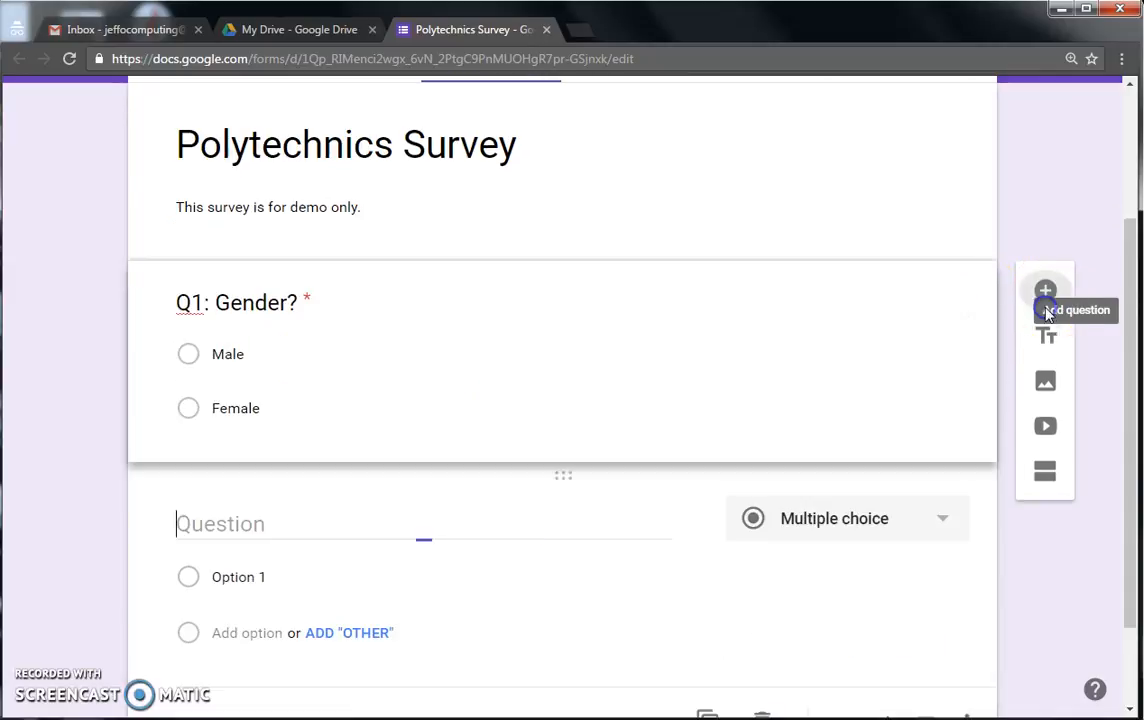
pyautogui.click(411, 528)
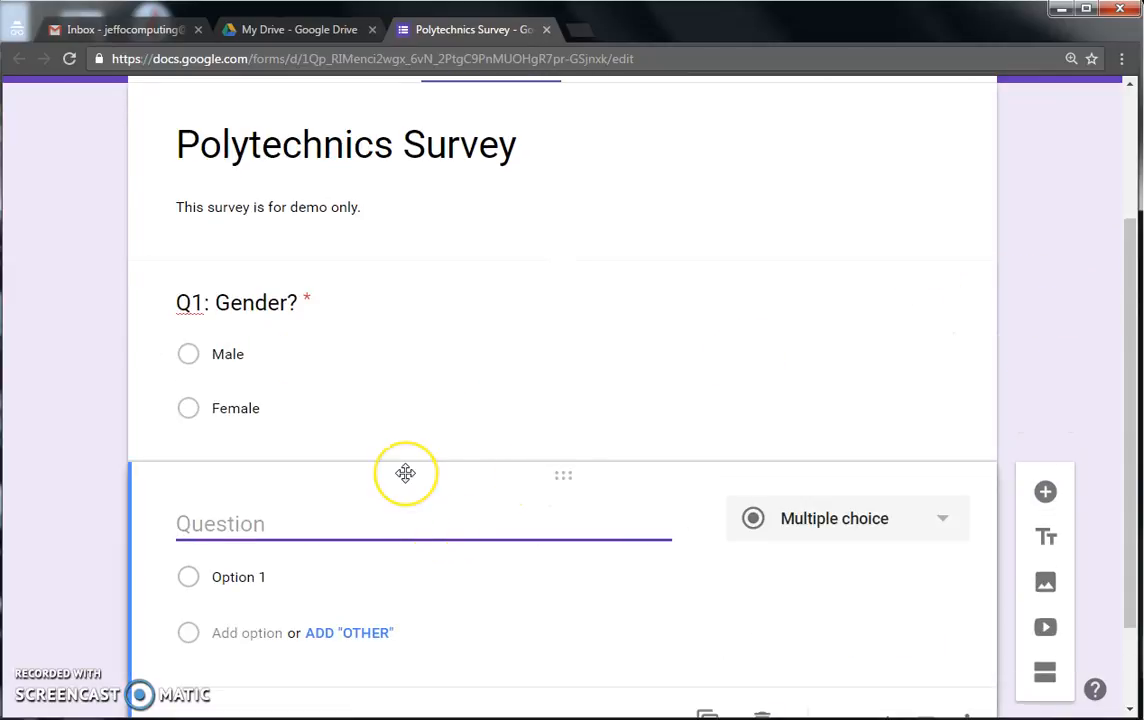
pyautogui.write('Q')
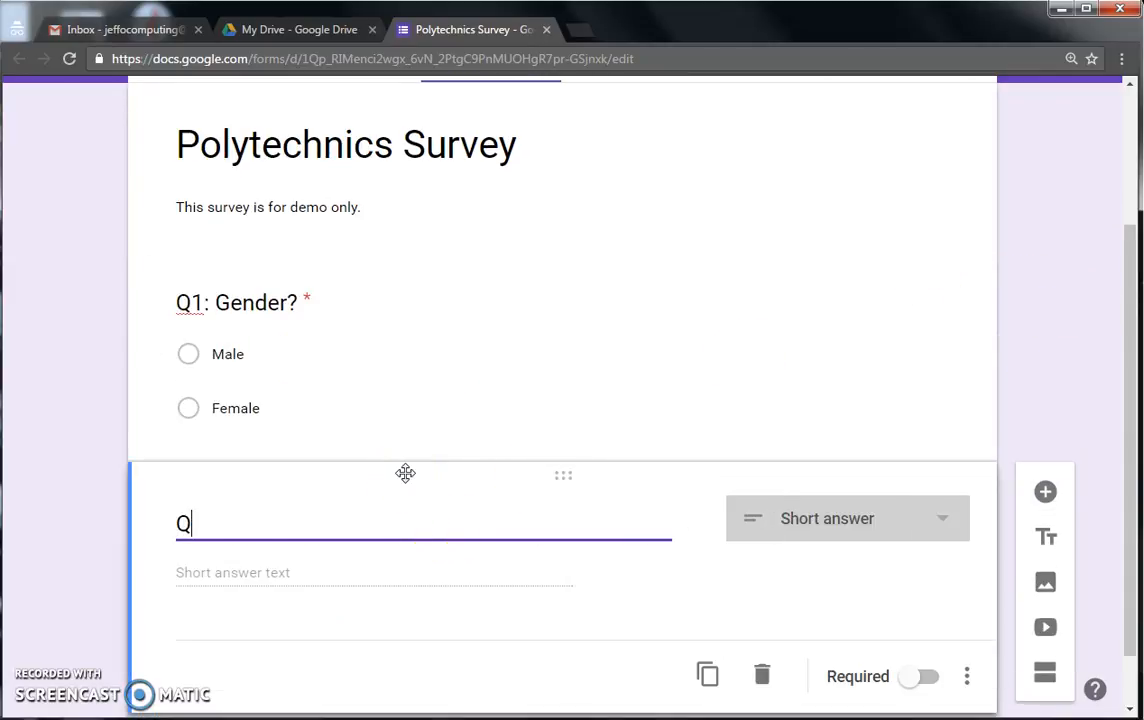
pyautogui.write('2:')
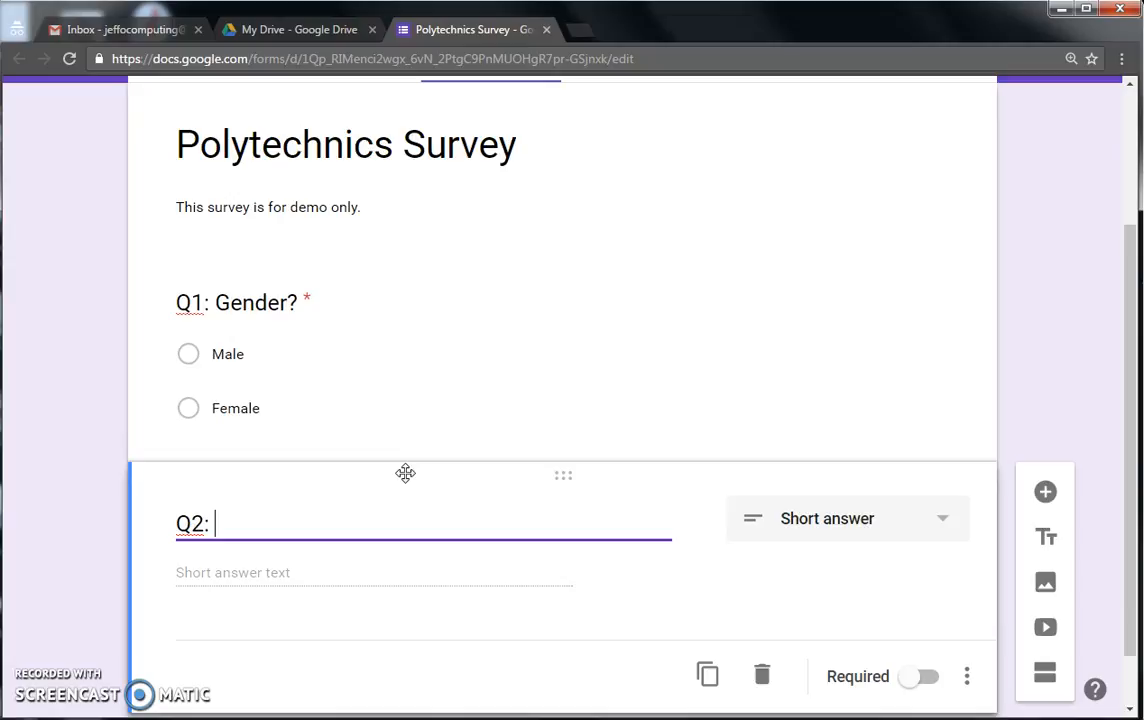
pyautogui.press('BackSpace')
pyautogui.press('BackSpace')
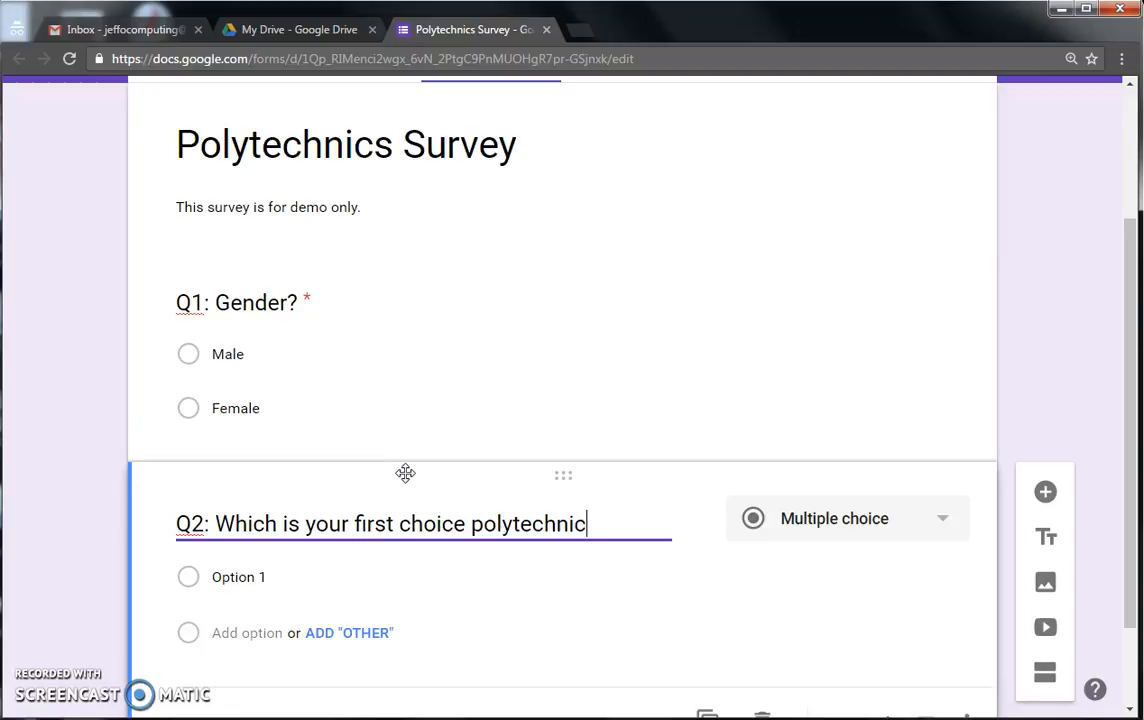
# - Give the first-choice polytechnic question the answer options "Singapore Polytechnic" and "Ngee Ann Polytechnic"
pyautogui.scroll(-1, 429, 531)
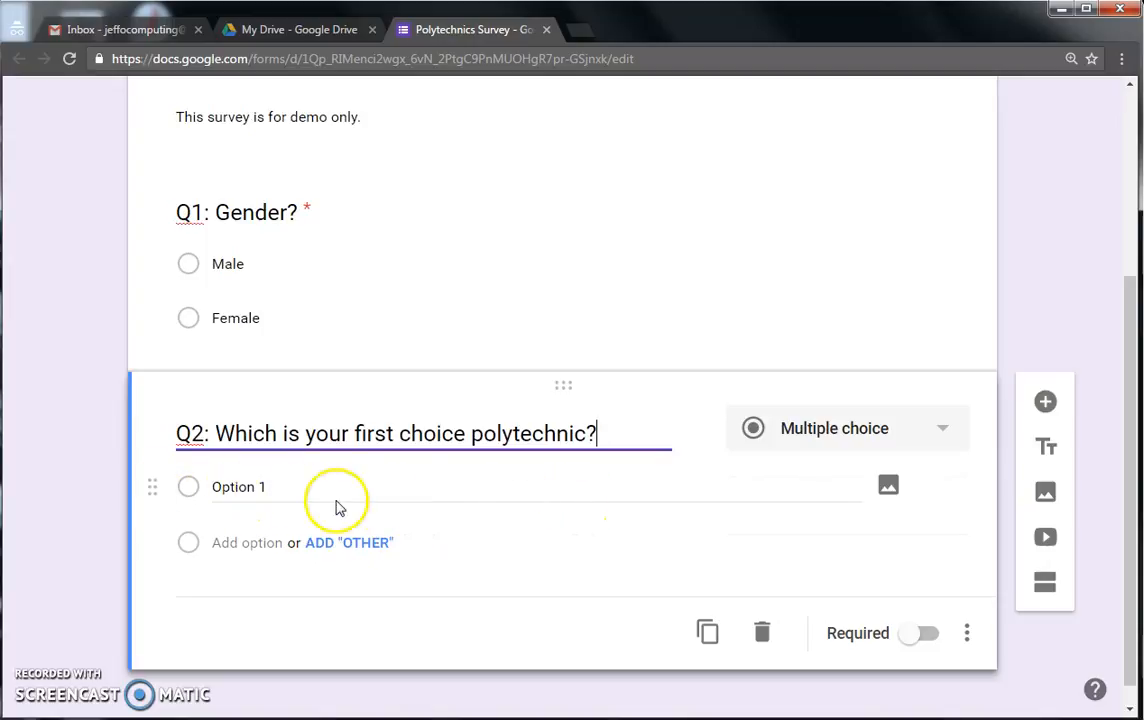
pyautogui.click(295, 481)
pyautogui.write('Singapore Poly')
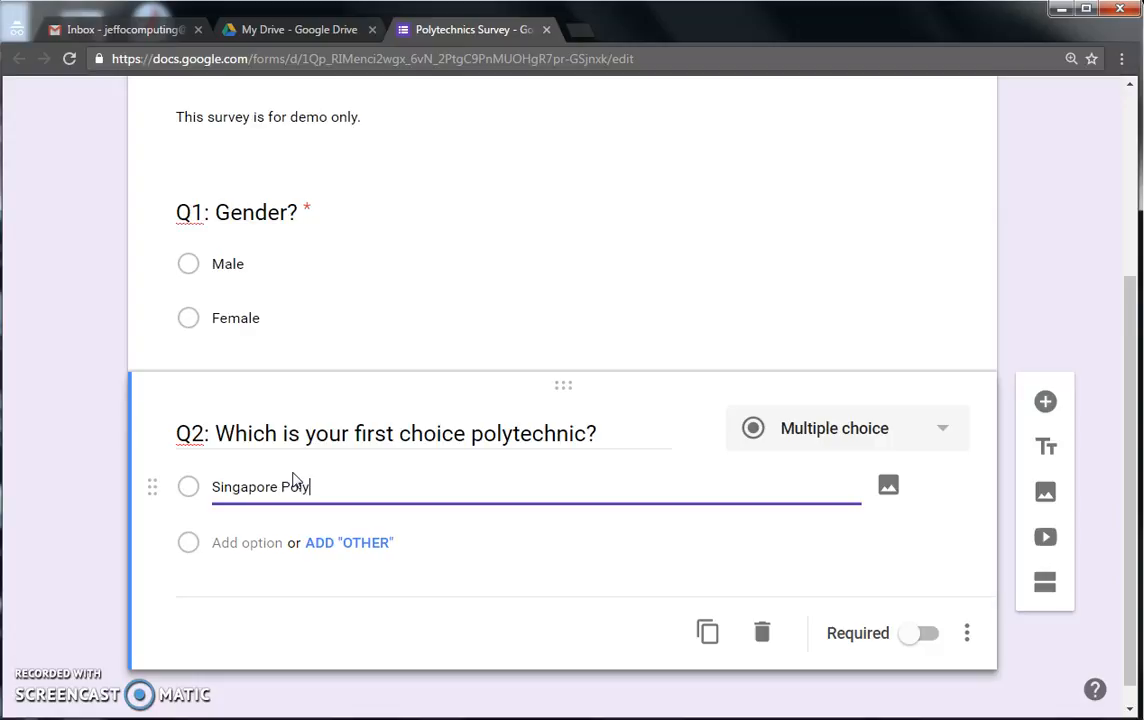
pyautogui.write('technic')
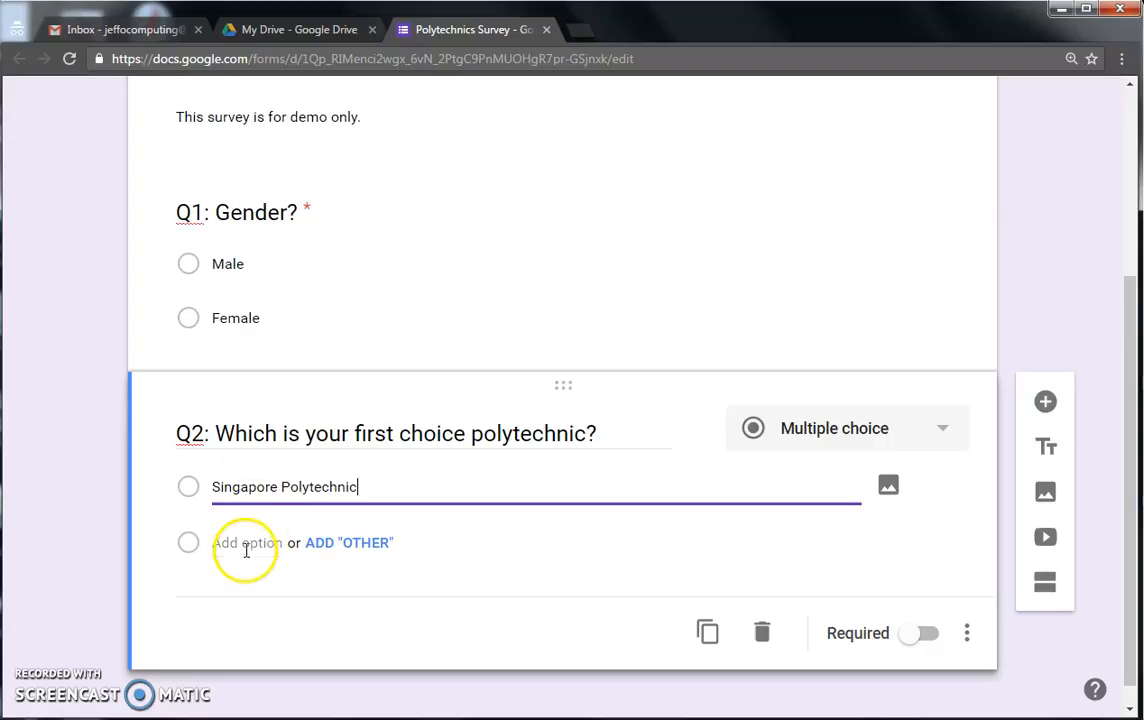
pyautogui.click(241, 543)
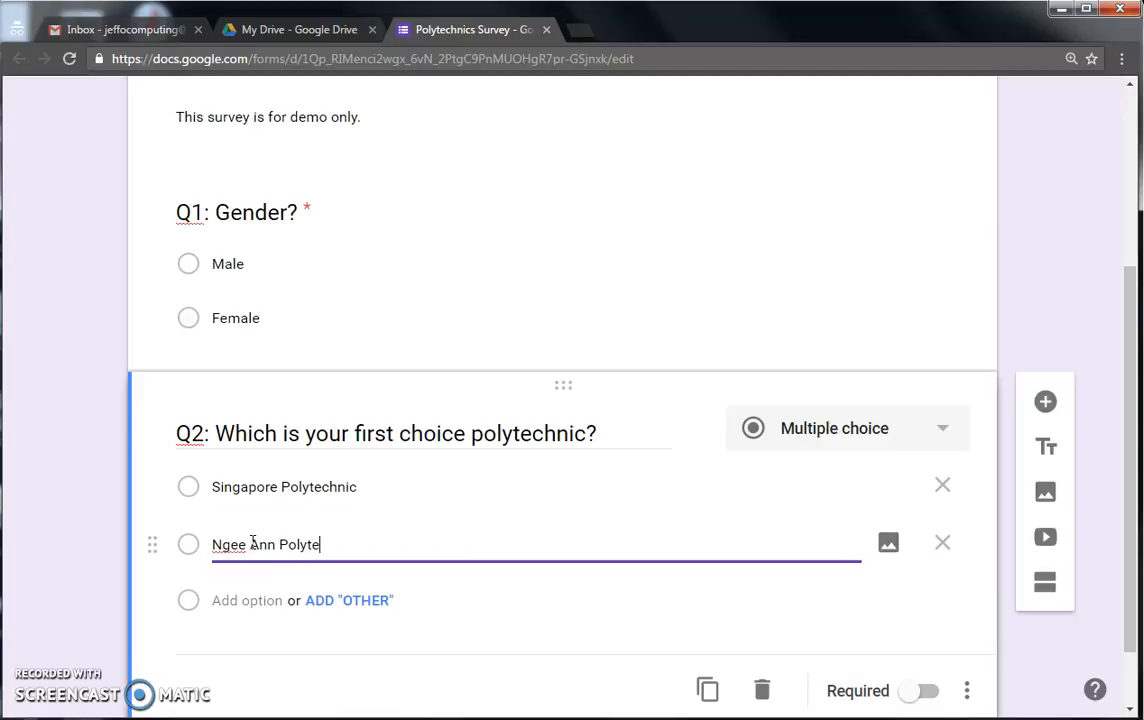
# - Add "Nanyang Polytechnic", "Temasek Polytechnic" and "Republic Polytechnic" as further answer options of the first-choice polytechnic question
pyautogui.click(250, 601)
pyautogui.click(254, 599)
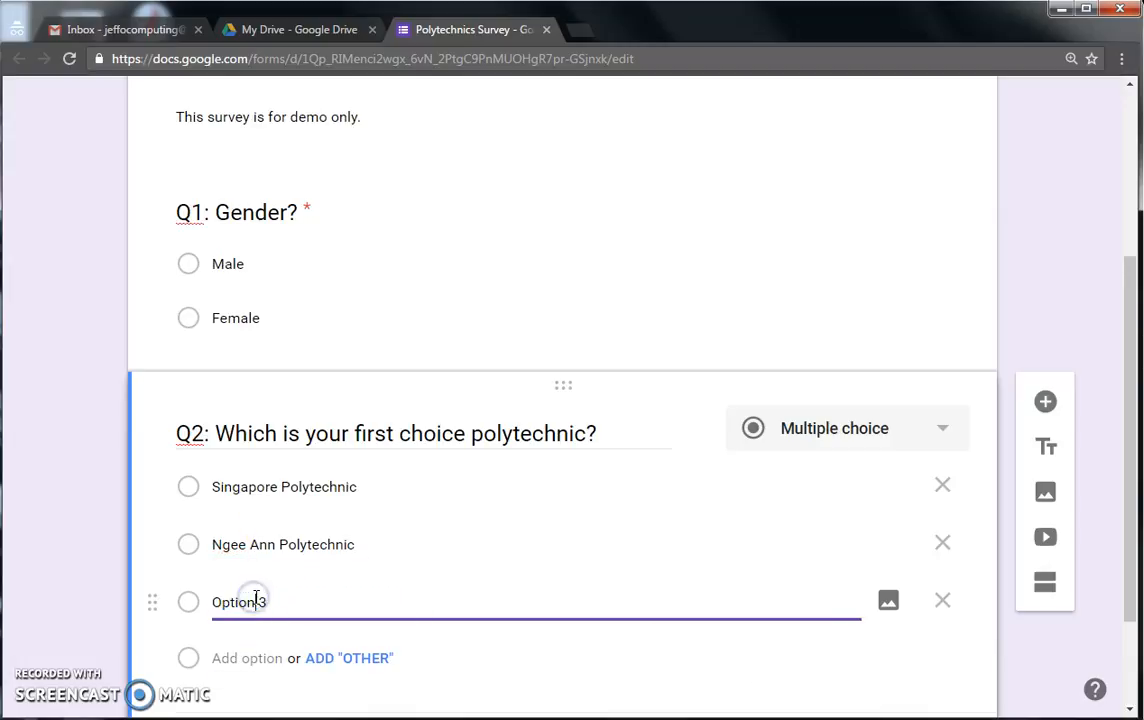
pyautogui.moveTo(281, 604); pyautogui.dragTo(206, 603)
pyautogui.write('Nanyang Polytechnic')
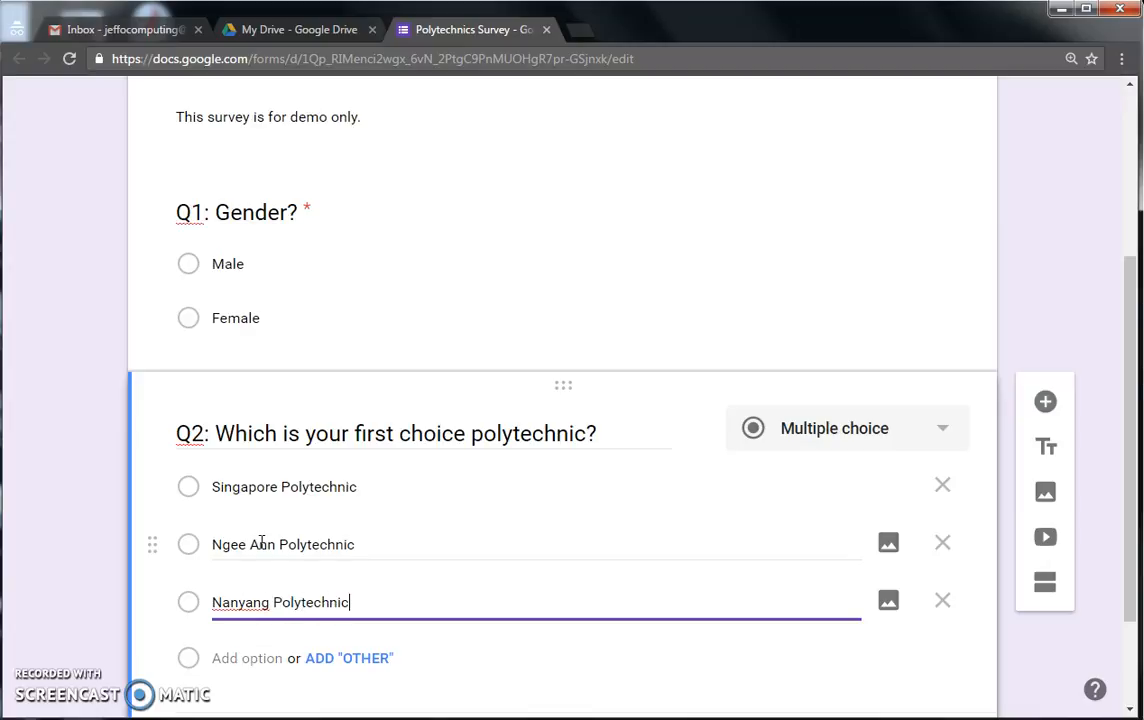
pyautogui.click(232, 657)
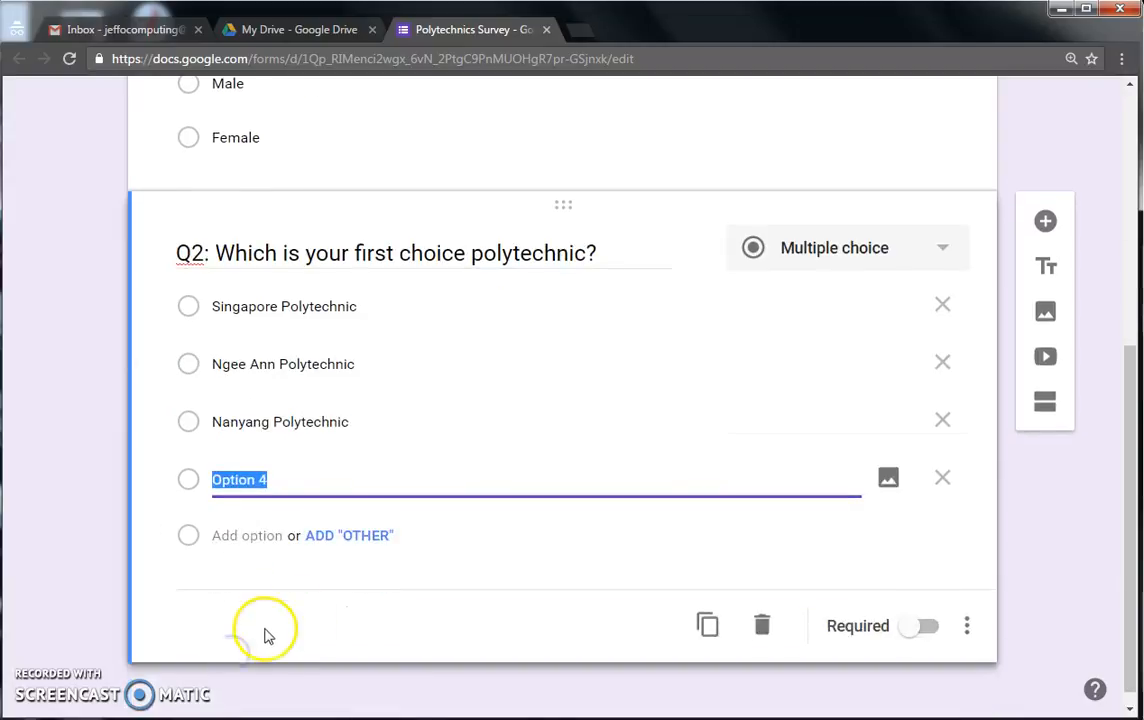
pyautogui.write('Temasek Polytechnic')
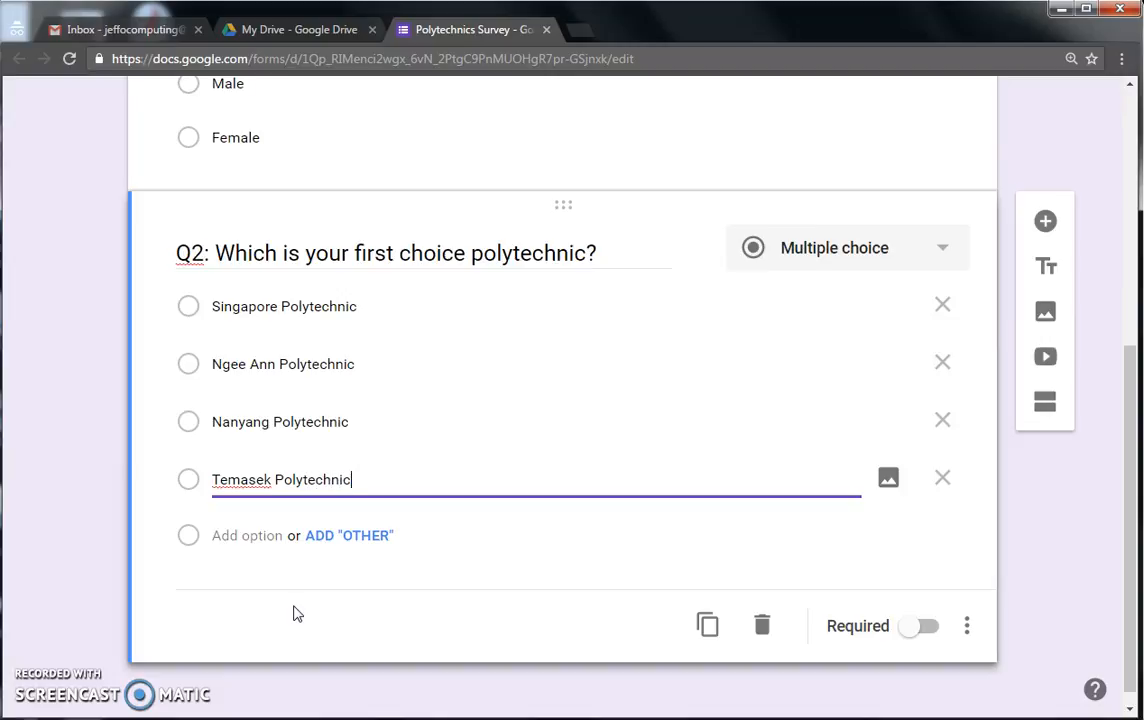
pyautogui.click(243, 536)
pyautogui.write('Republic Polytechnic')
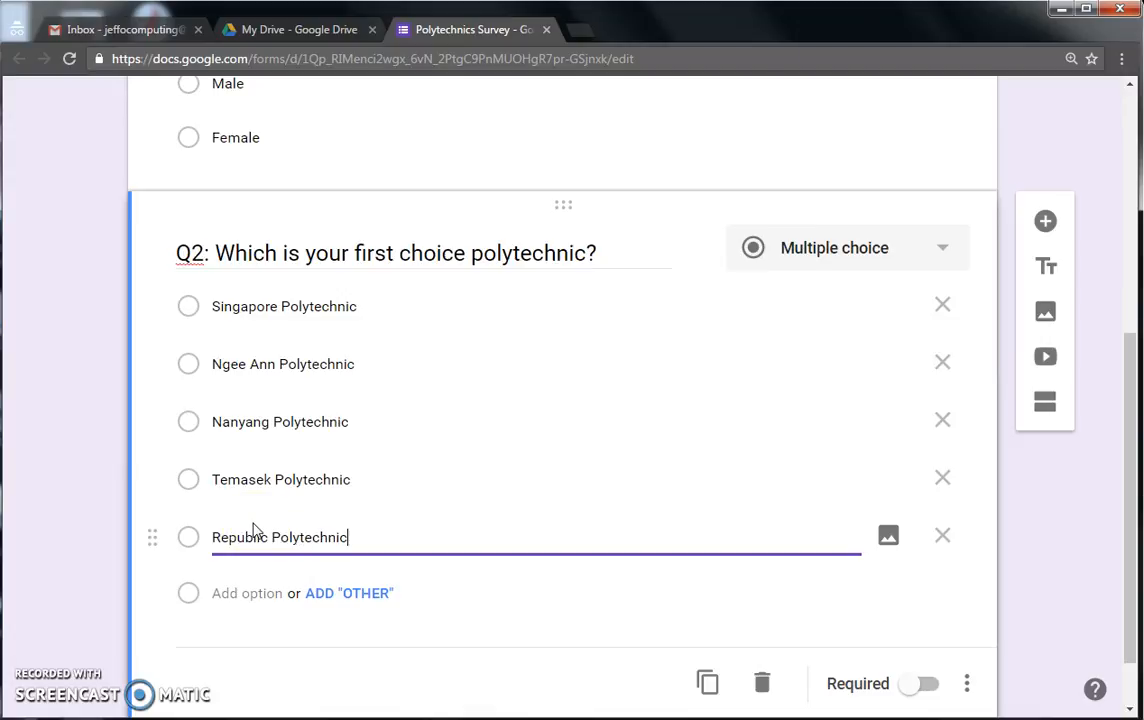
# - Prefix the Singapore Polytechnic option with "1) " and the Ngee Ann Polytechnic option with "2) "
pyautogui.scroll(1, 290, 420)
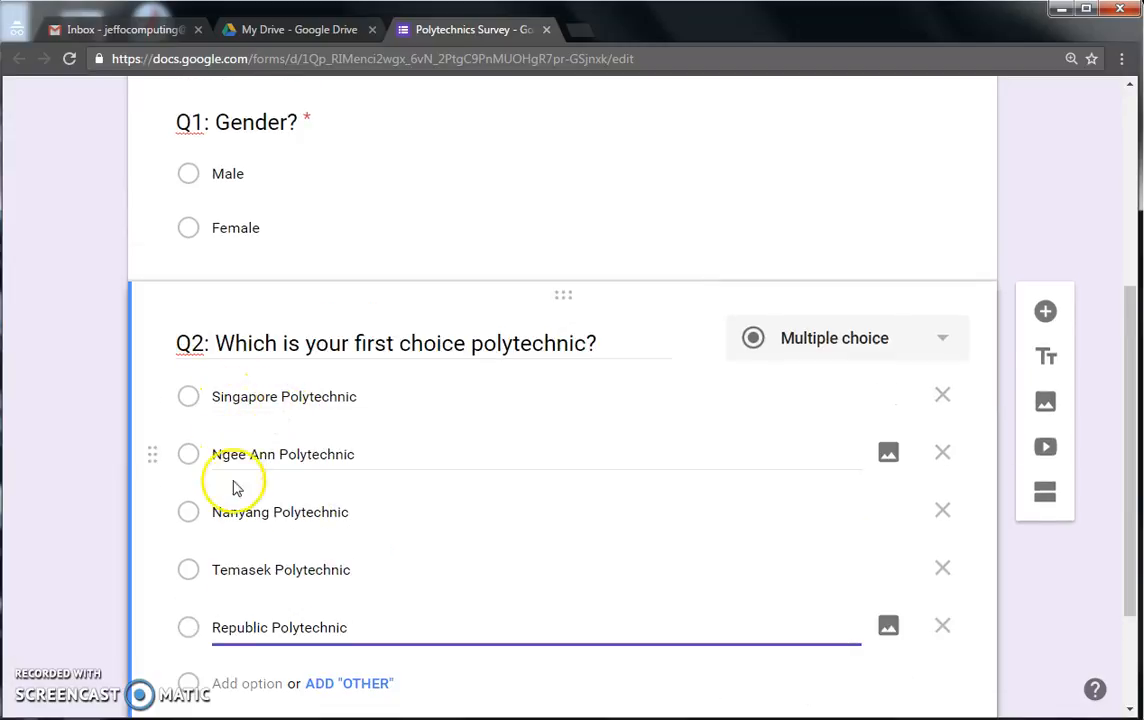
pyautogui.click(215, 398)
pyautogui.press('Home')
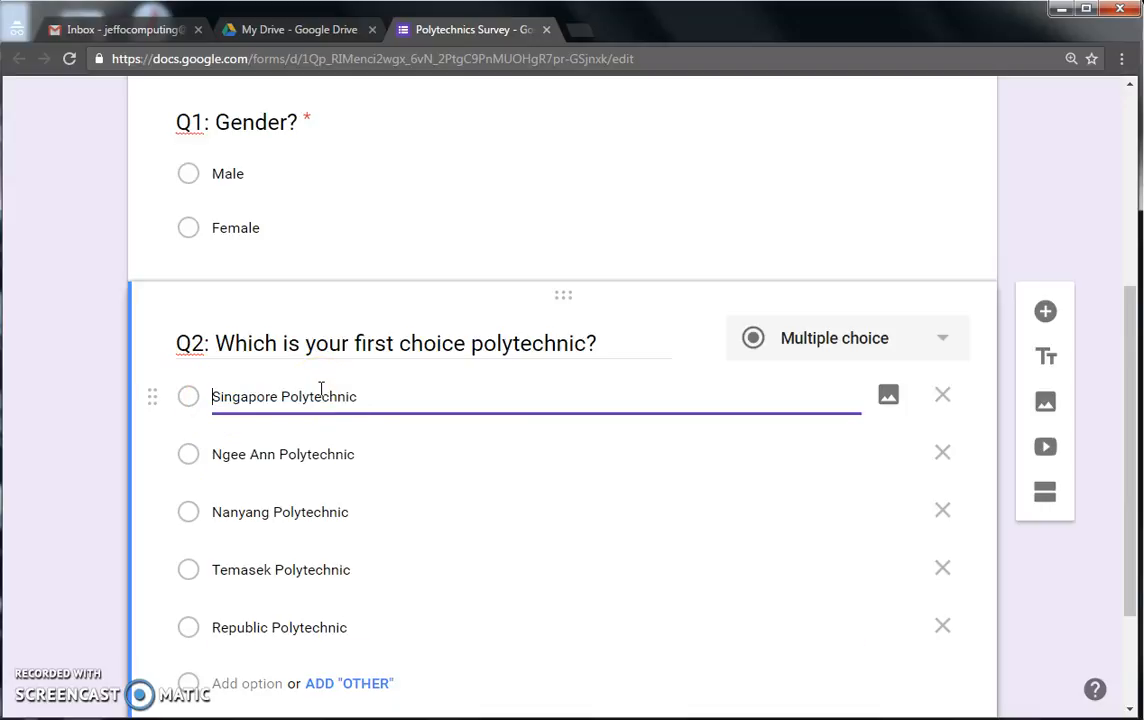
pyautogui.write('1)')
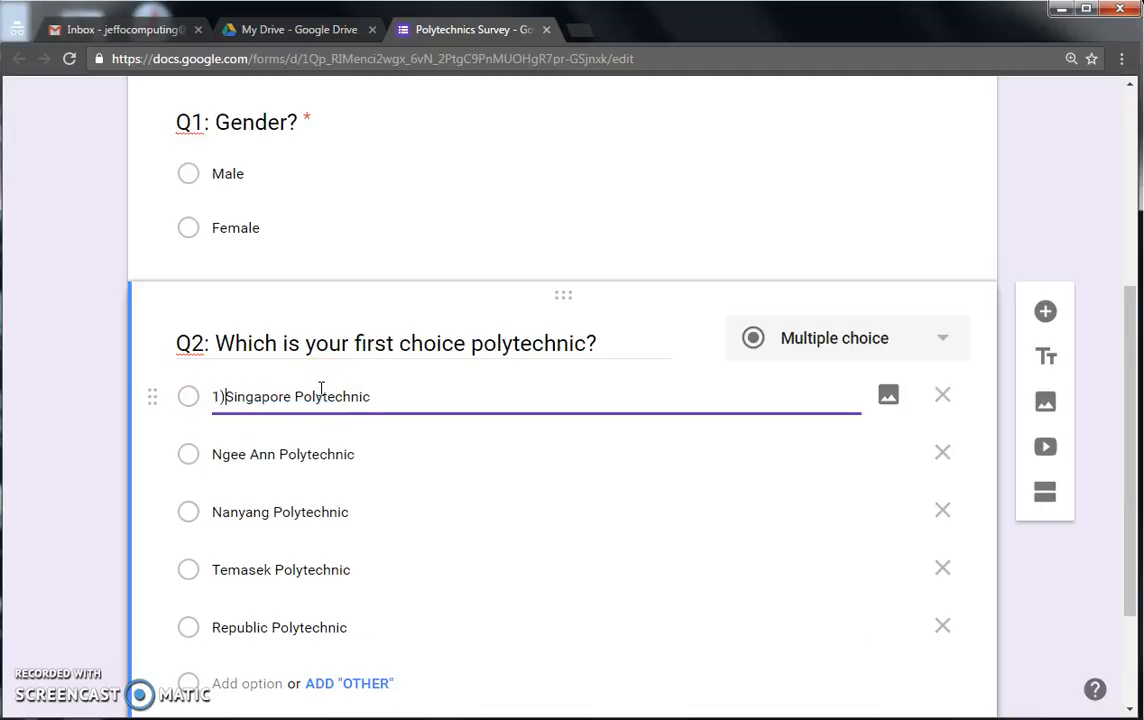
pyautogui.click(219, 454)
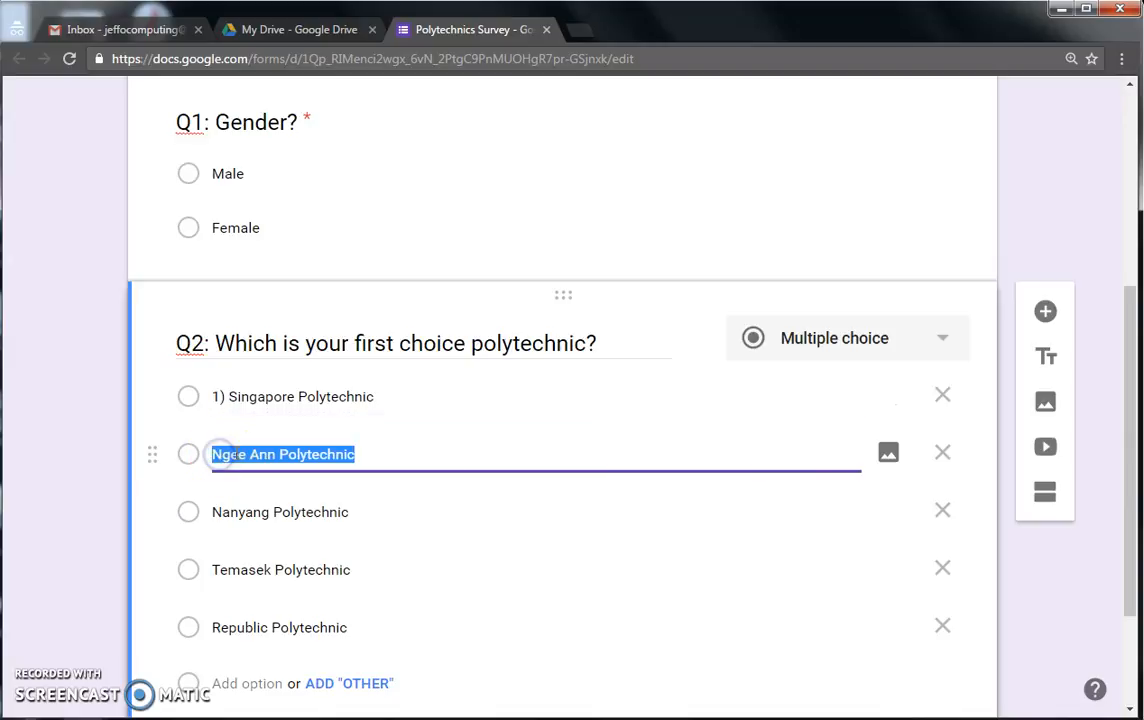
pyautogui.press('Home')
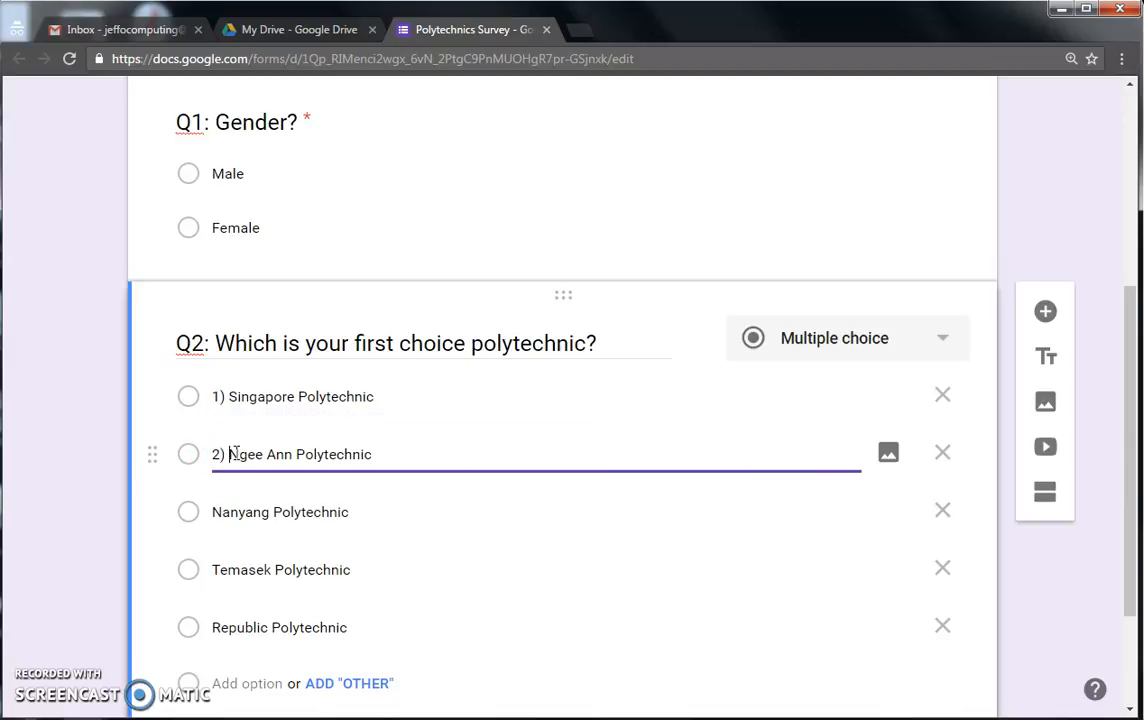
# - Number the Nanyang, Temasek and Republic Polytechnic options with the prefixes "3) ", "4) " and "5) "
pyautogui.click(222, 508)
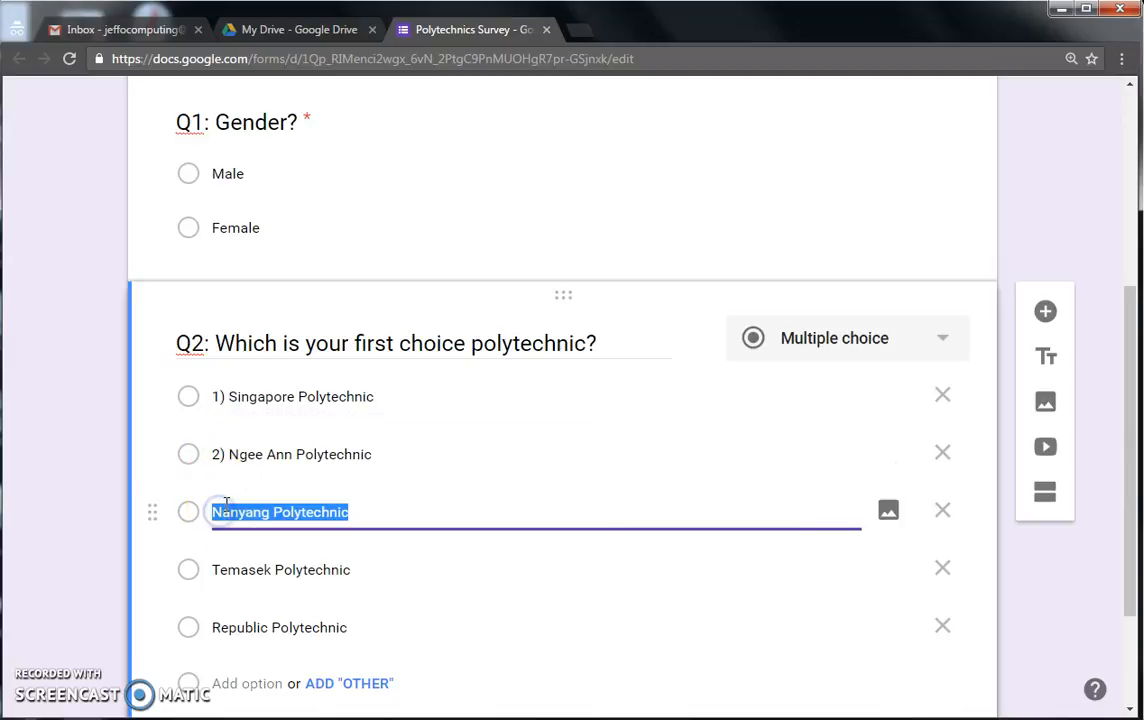
pyautogui.press('Home')
pyautogui.write('3')
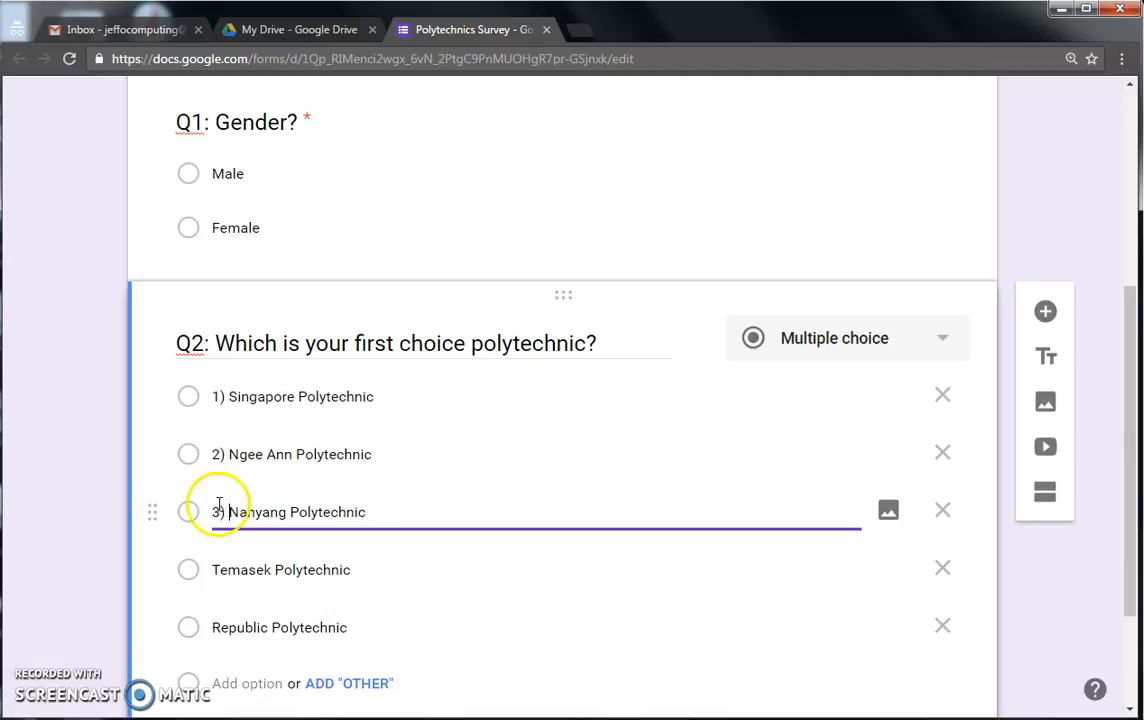
pyautogui.click(221, 563)
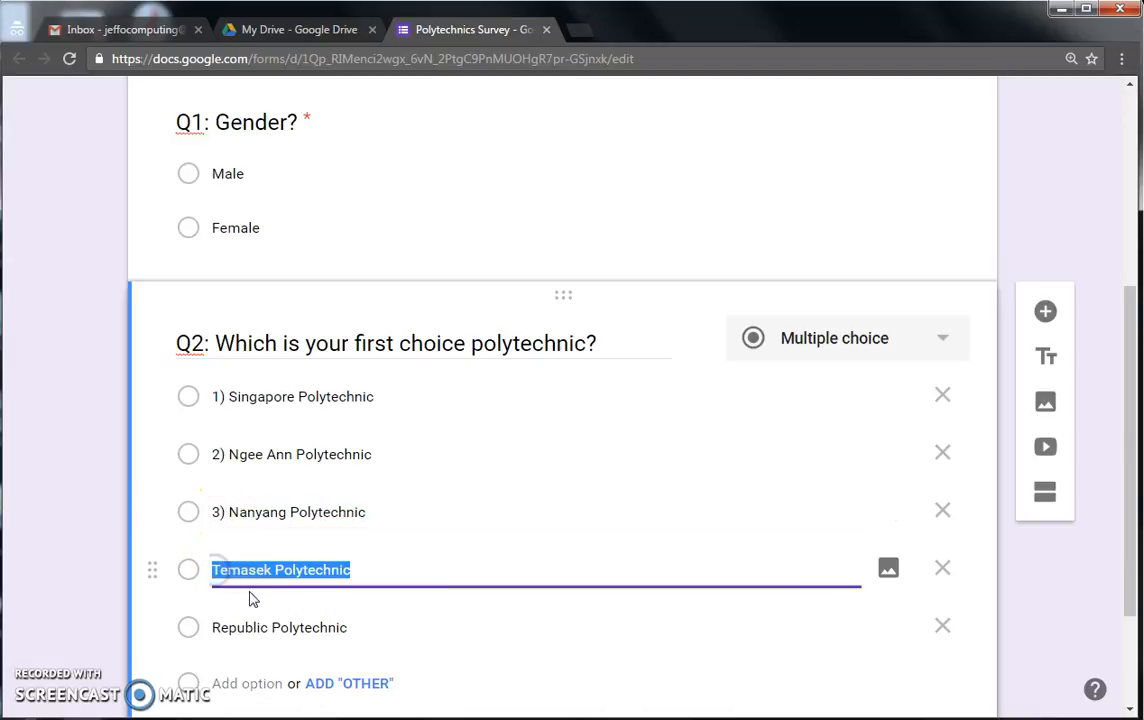
pyautogui.press('Home')
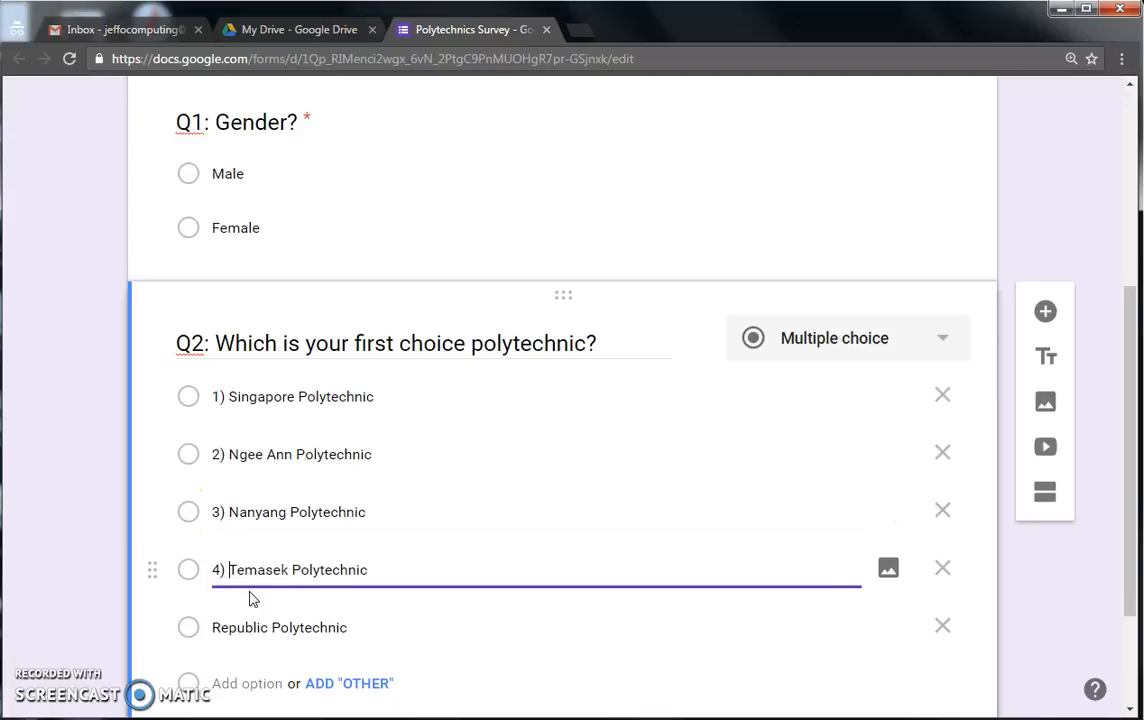
pyautogui.click(216, 625)
pyautogui.press('Home')
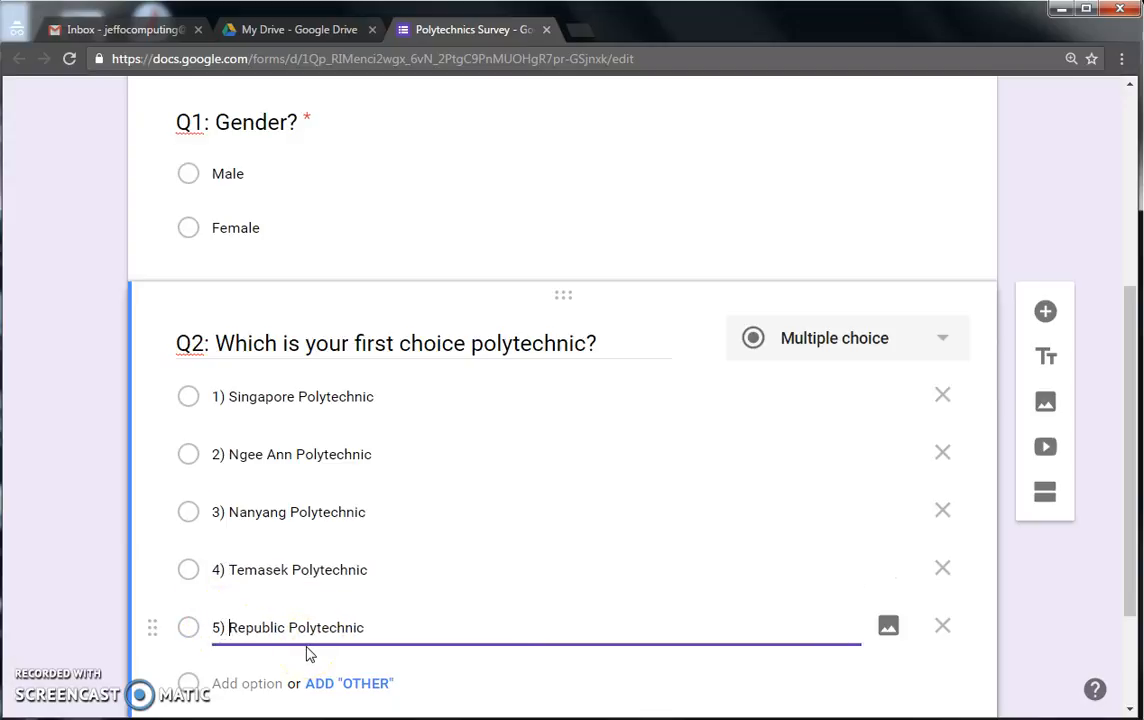
# - Make the first-choice polytechnic question required and add a third question with the text "Q3: Which factor influences your choice?"
pyautogui.scroll(-1, 316, 655)
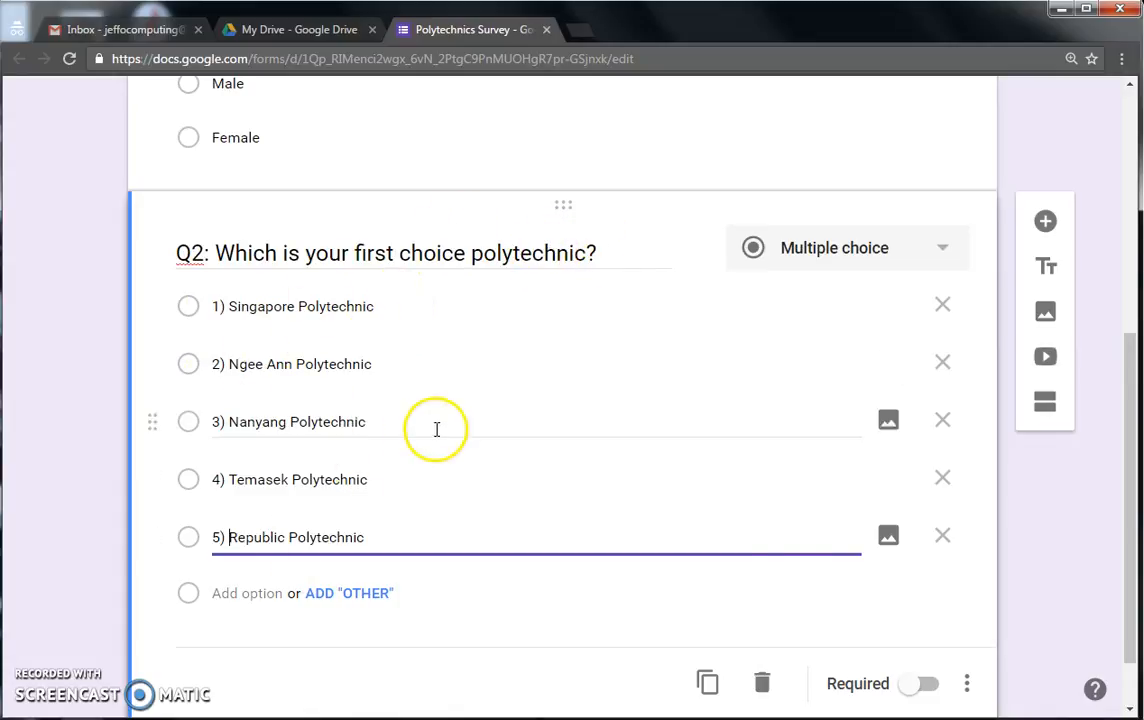
pyautogui.click(918, 688)
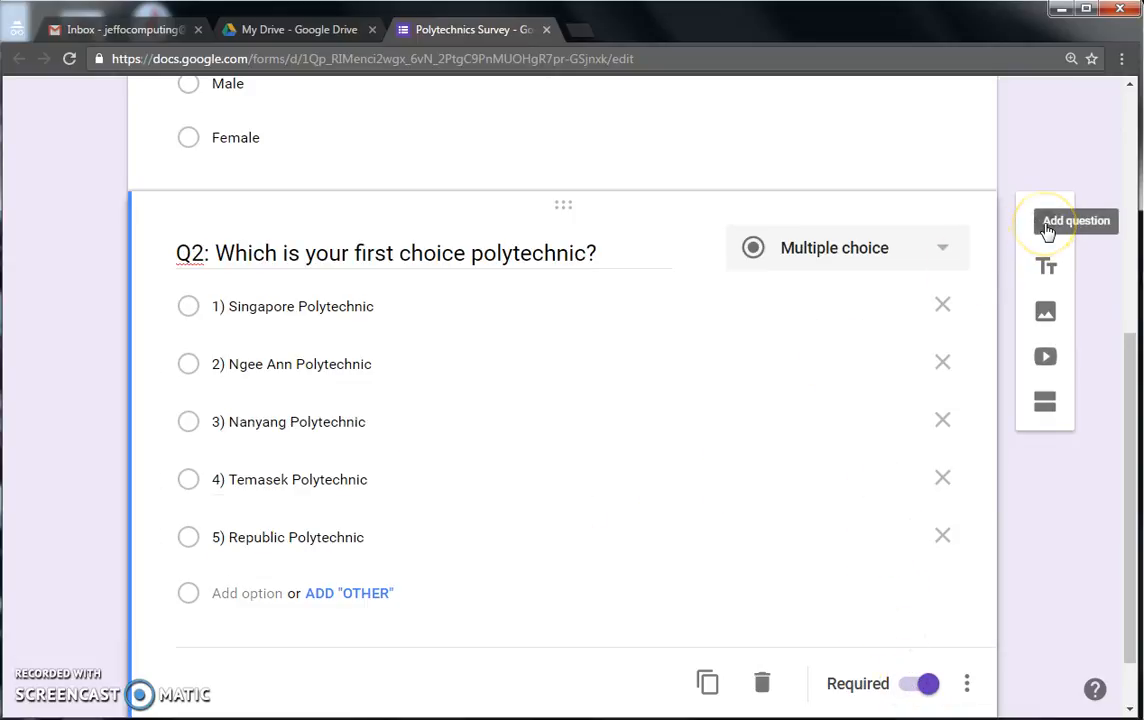
pyautogui.click(1046, 222)
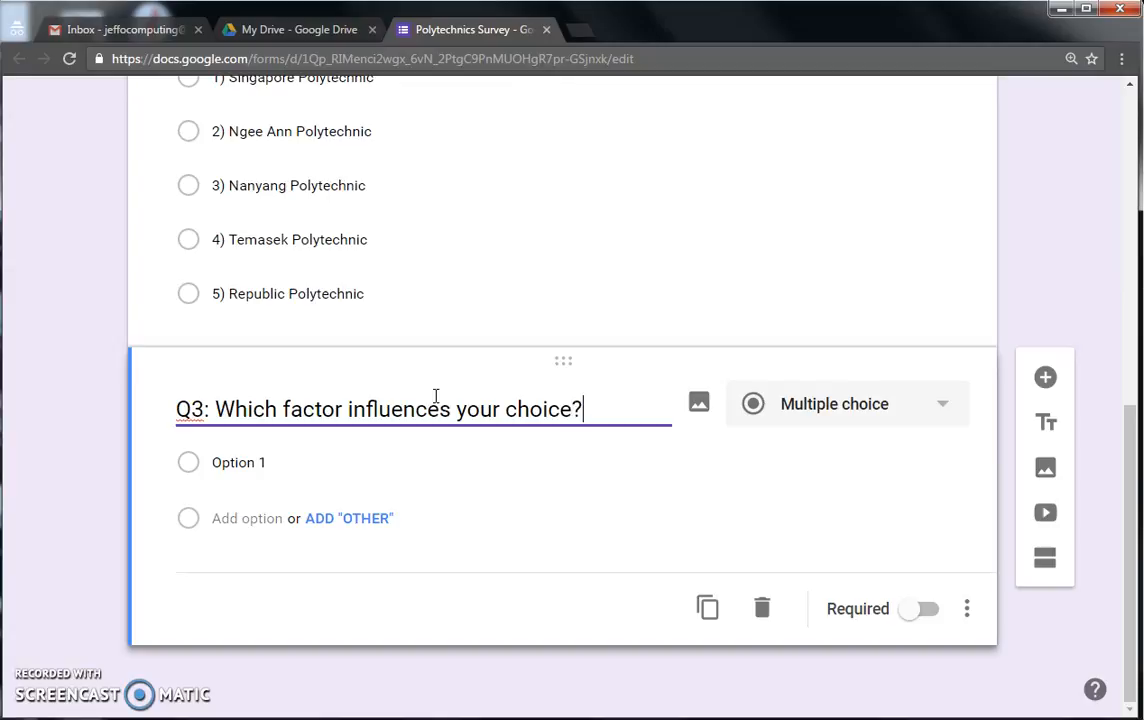
# - Give the factor question the answer options "1) Diploma Course", "2) Reputation" and "3) Location"
pyautogui.scroll(2, 409, 467)
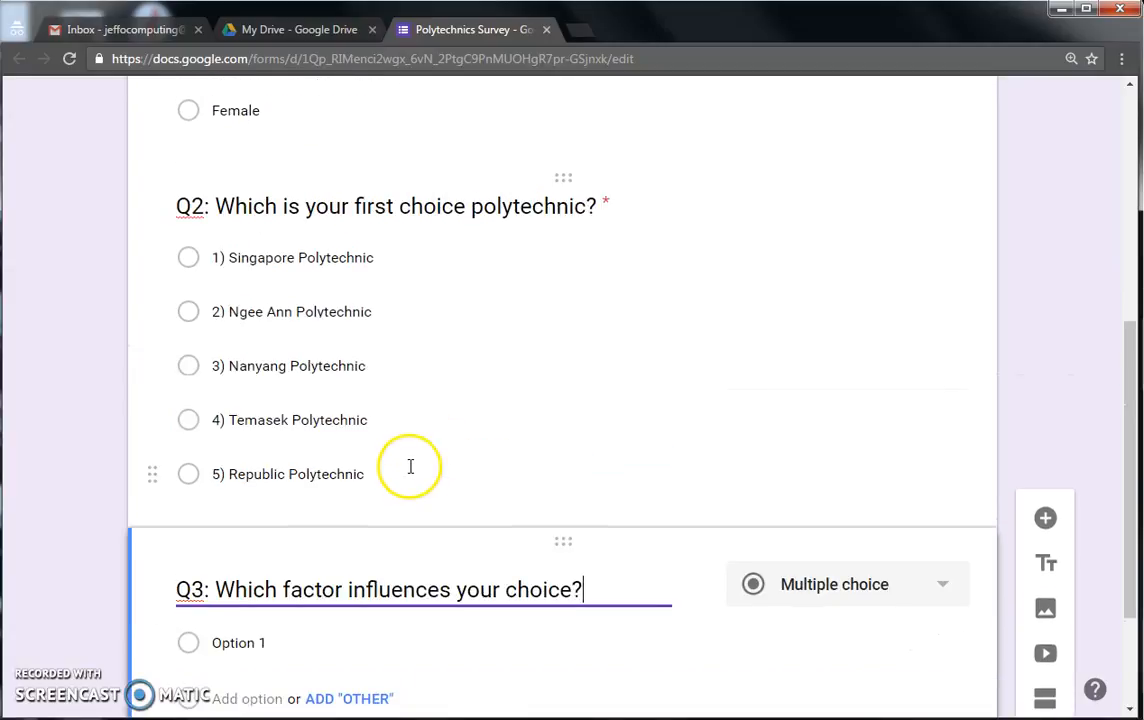
pyautogui.scroll(-2, 281, 370)
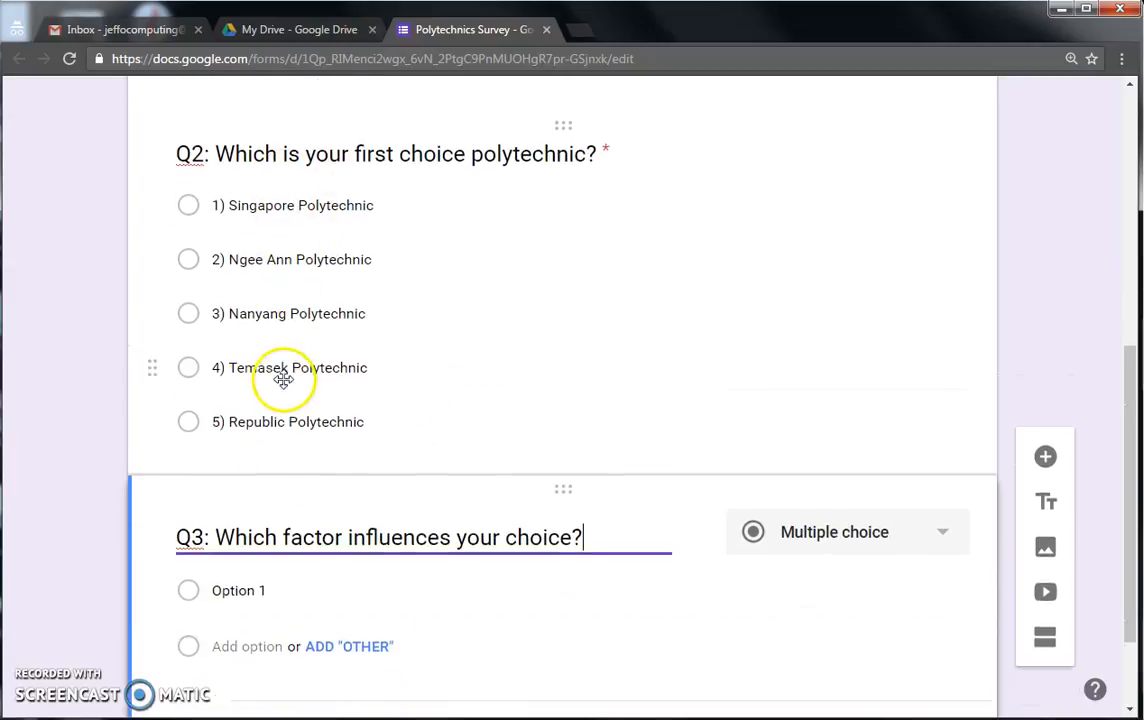
pyautogui.click(240, 455)
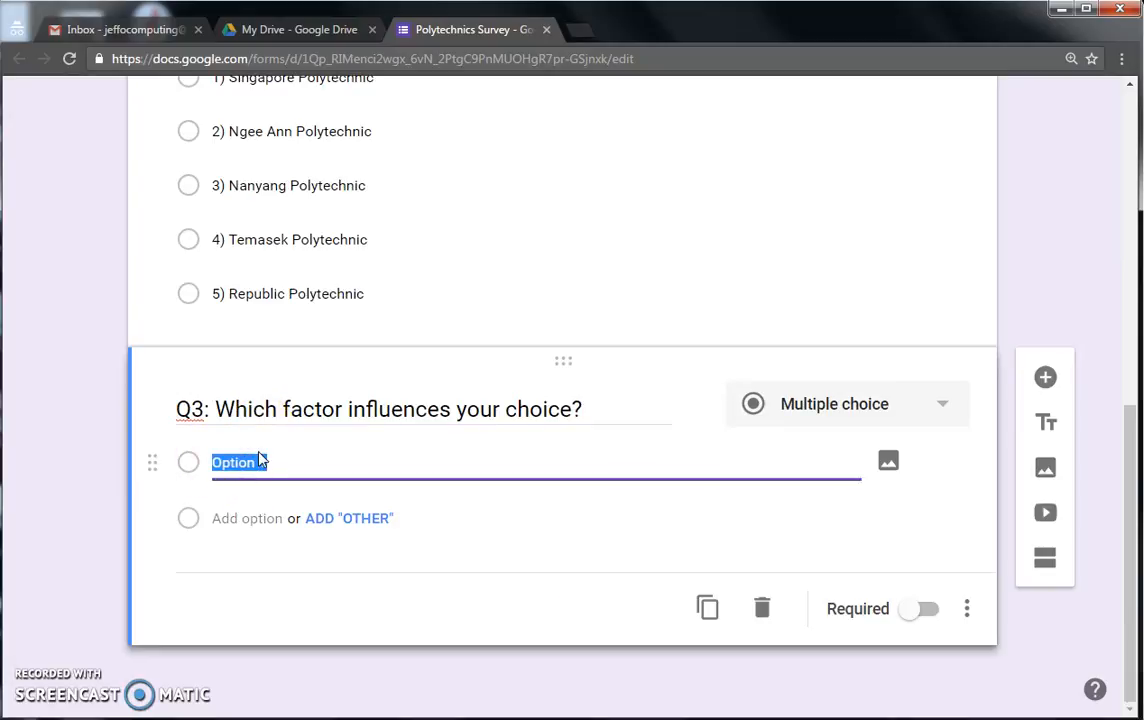
pyautogui.write('Diploma Course')
pyautogui.click(250, 520)
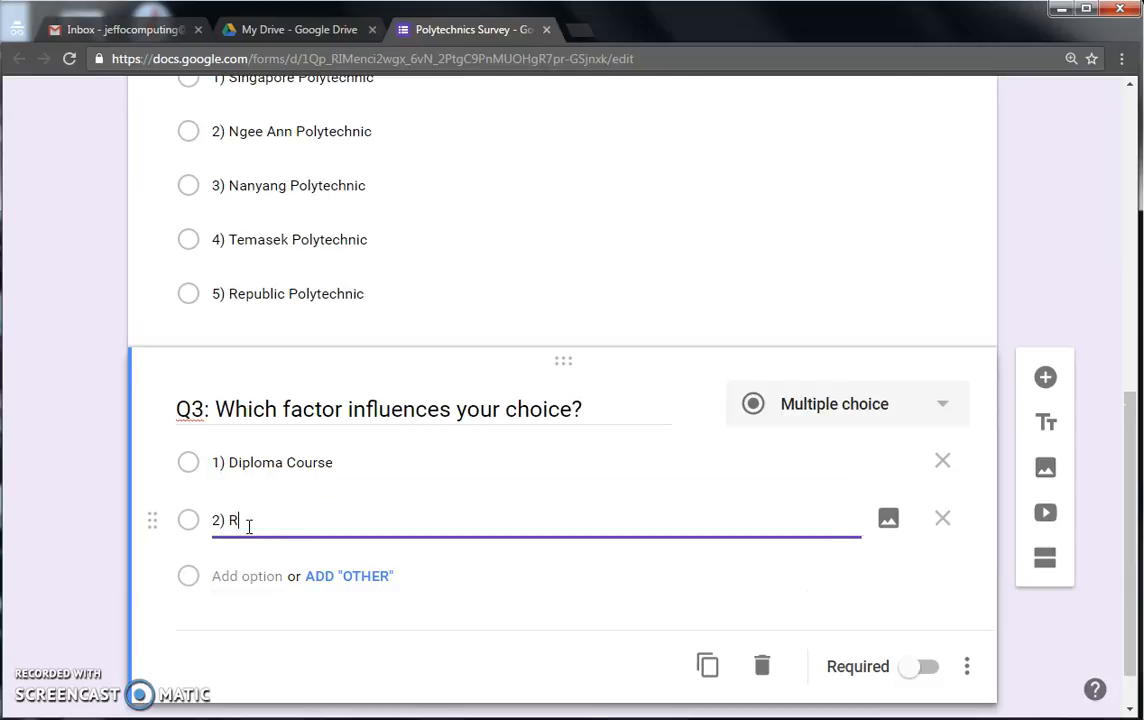
pyautogui.click(220, 568)
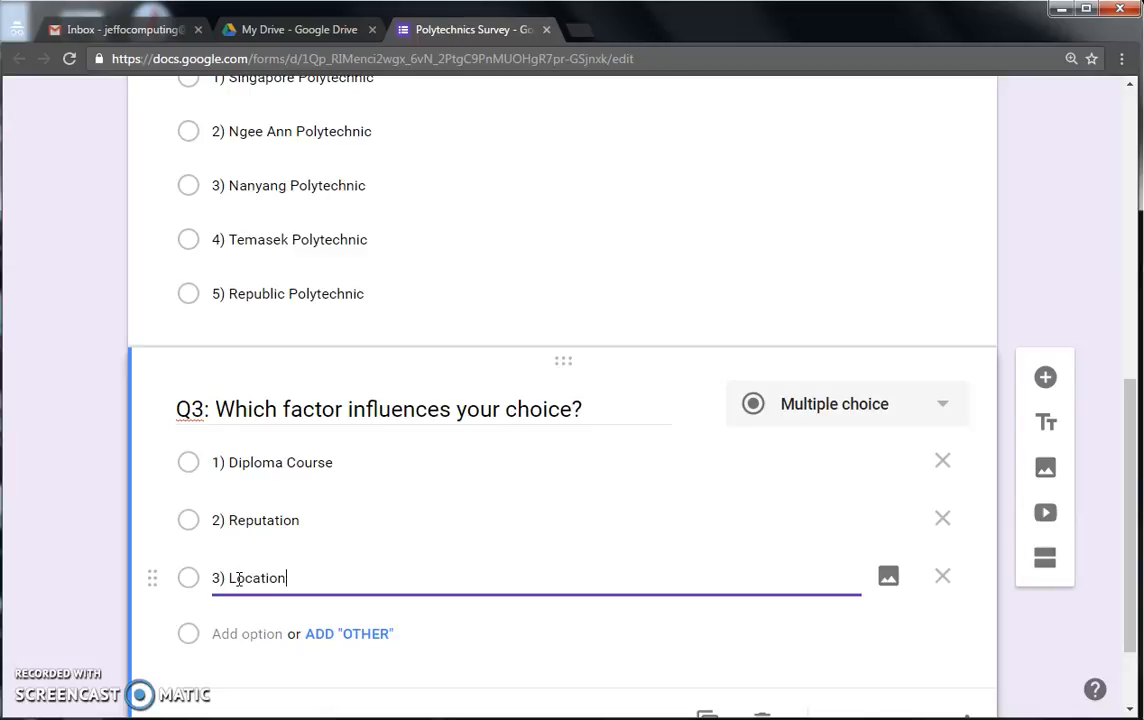
pyautogui.write('3) Location')
# - Add the options "4) Friends" and "5) Parents" to the factor question and make the question required
pyautogui.scroll(-1, 238, 585)
pyautogui.click(245, 547)
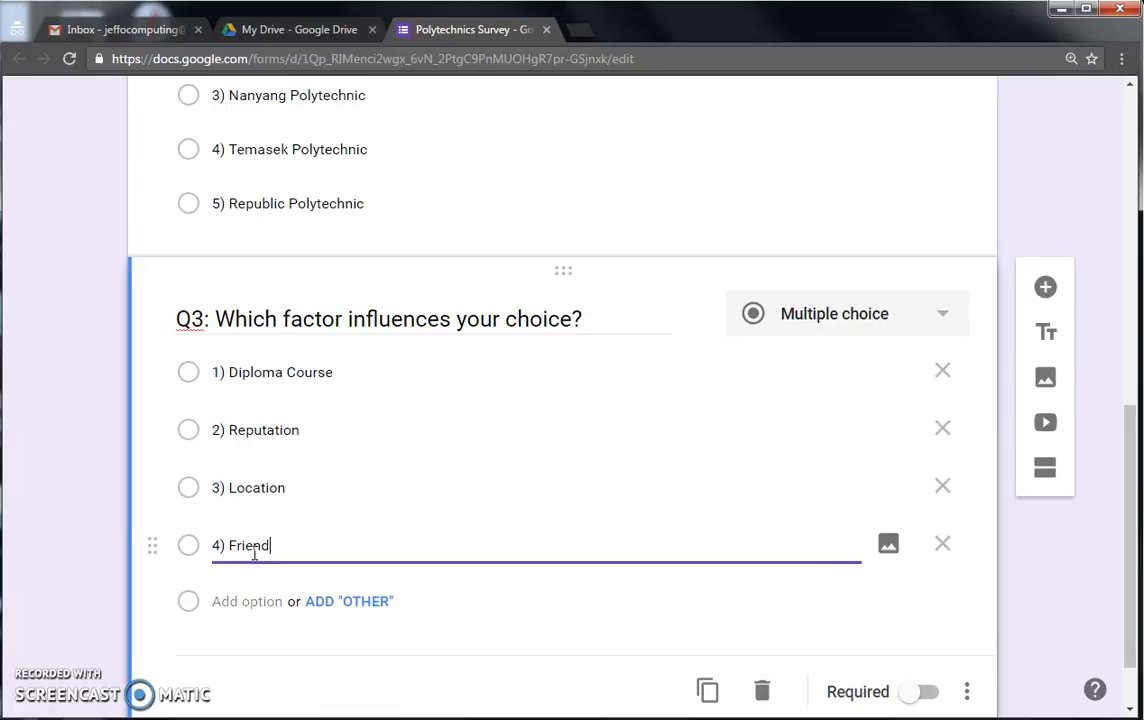
pyautogui.write('4) Friends')
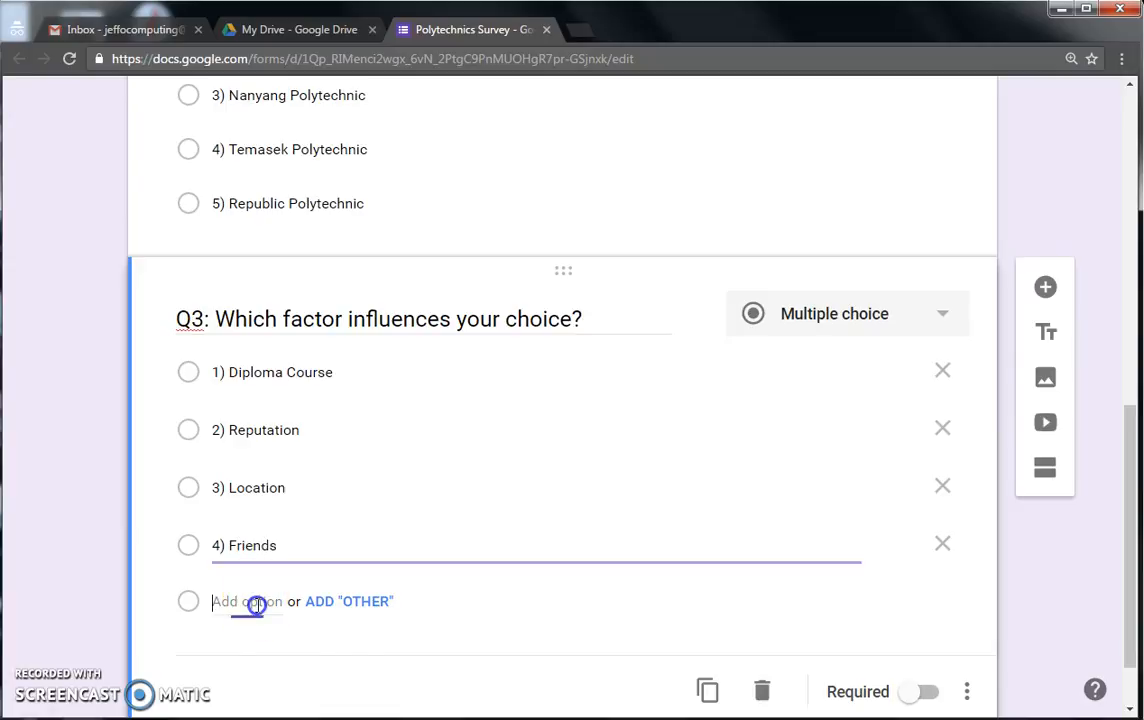
pyautogui.click(255, 601)
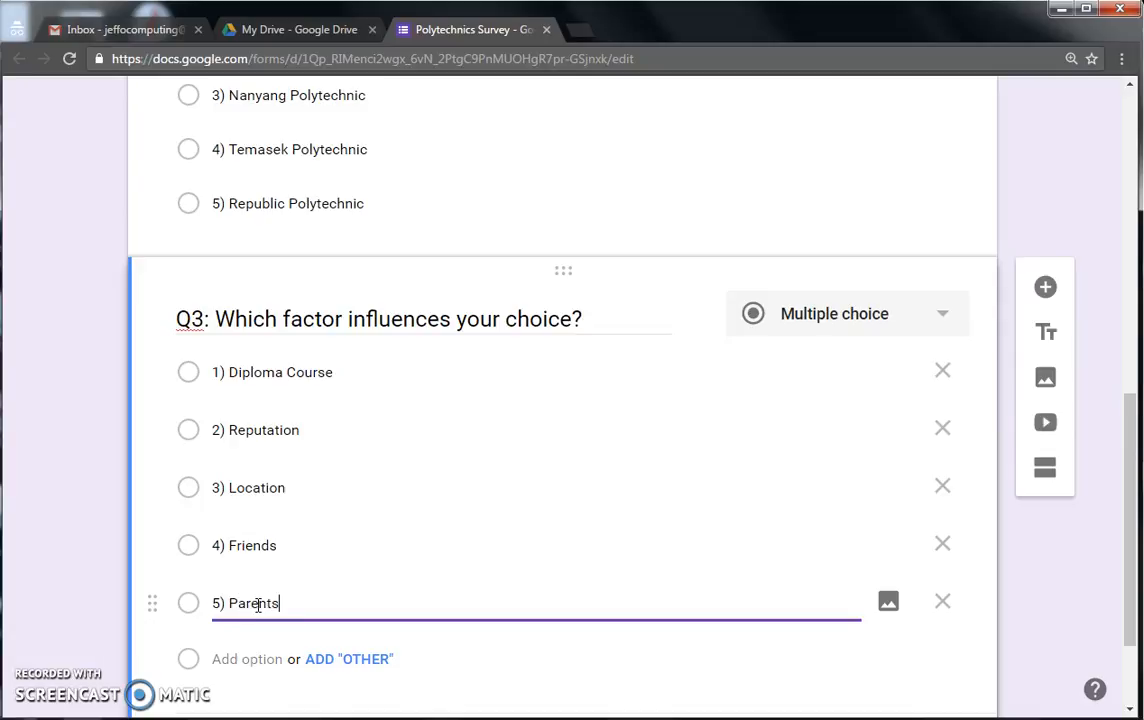
pyautogui.scroll(-1, 372, 605)
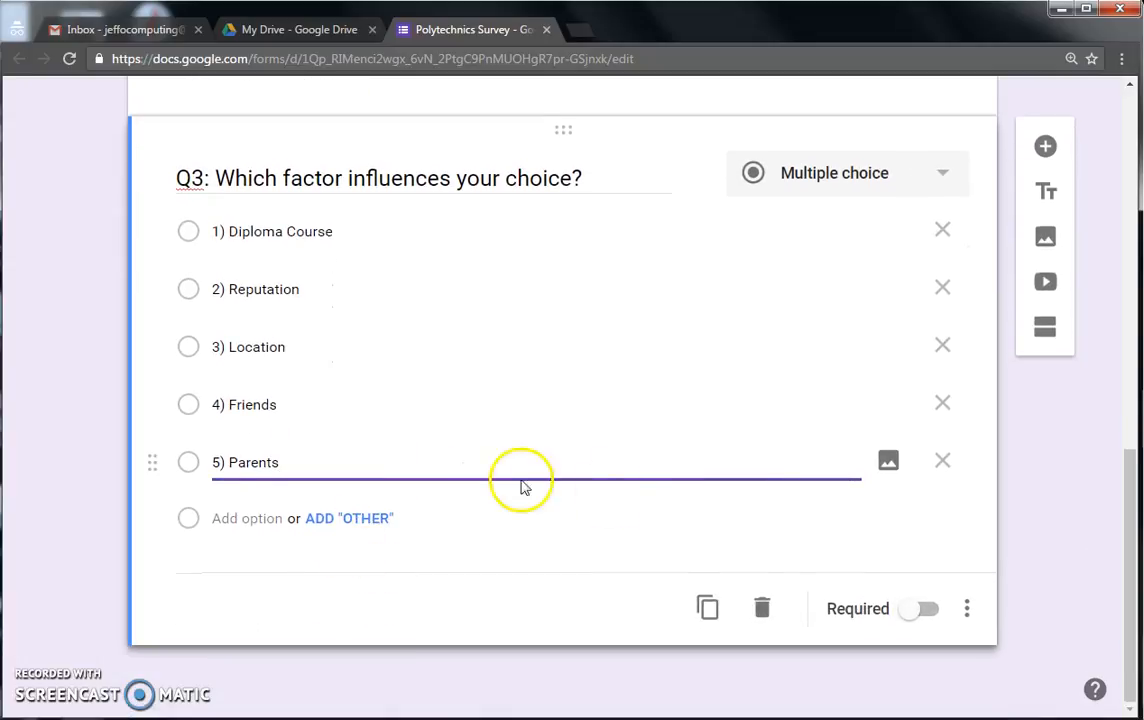
pyautogui.click(929, 609)
# - Review the questions in the form and open the gender question to check its Required setting
pyautogui.scroll(4, 917, 608)
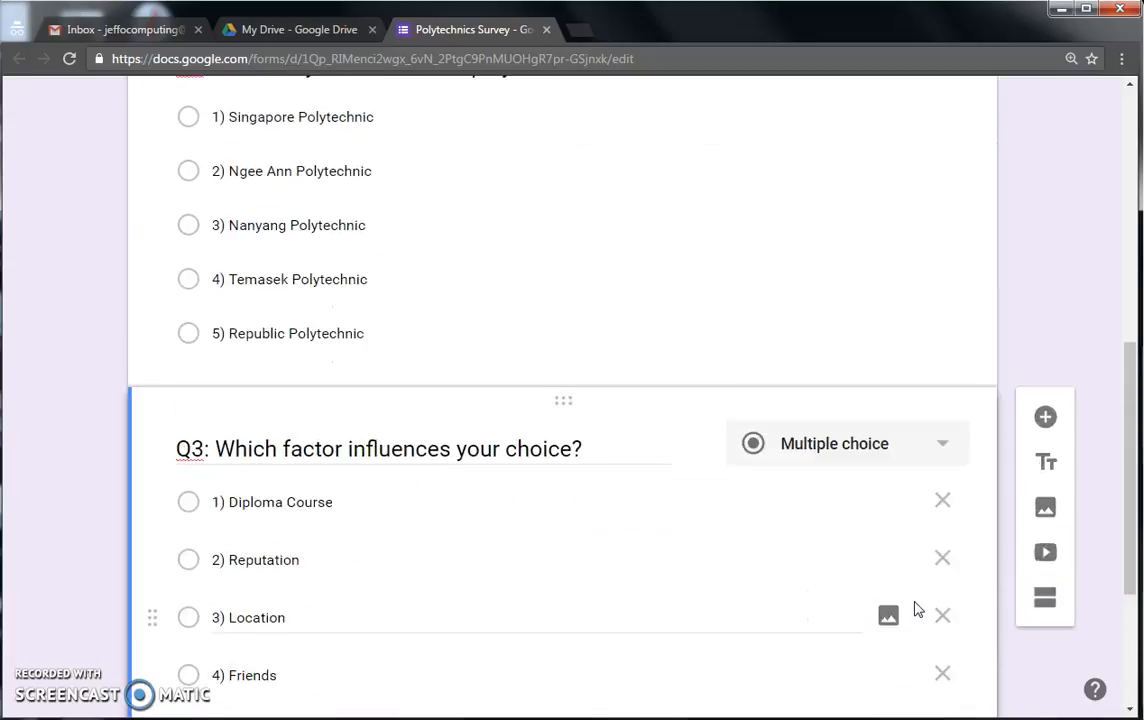
pyautogui.scroll(-3, 915, 597)
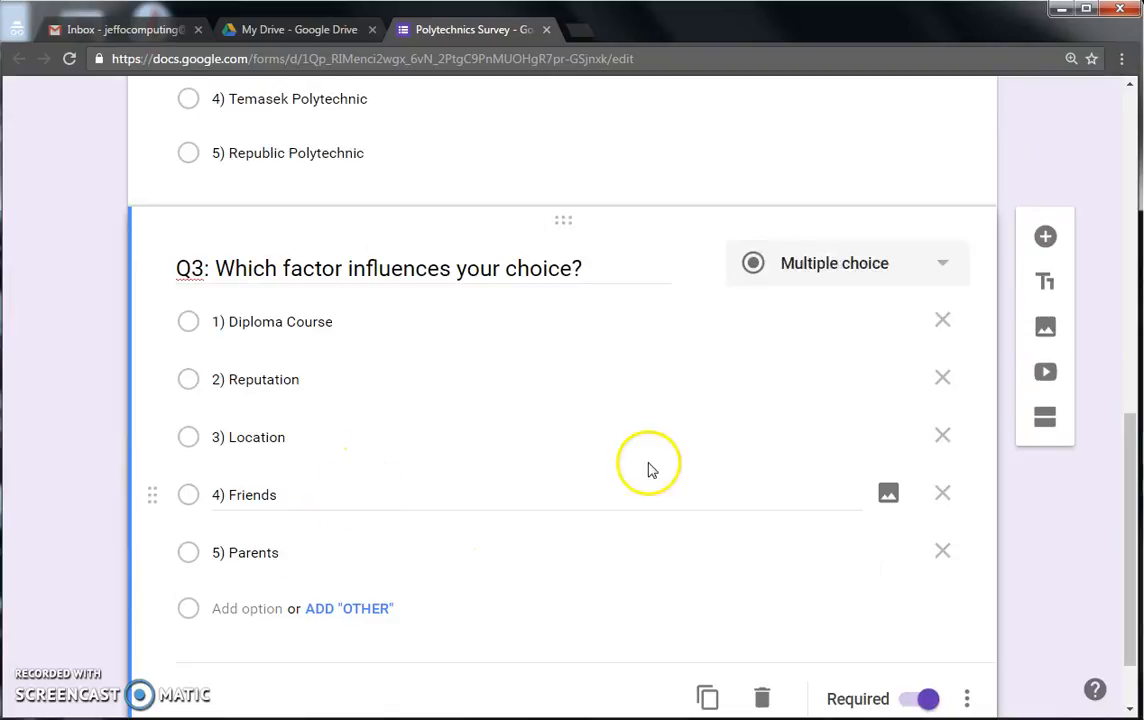
pyautogui.scroll(8, 335, 485)
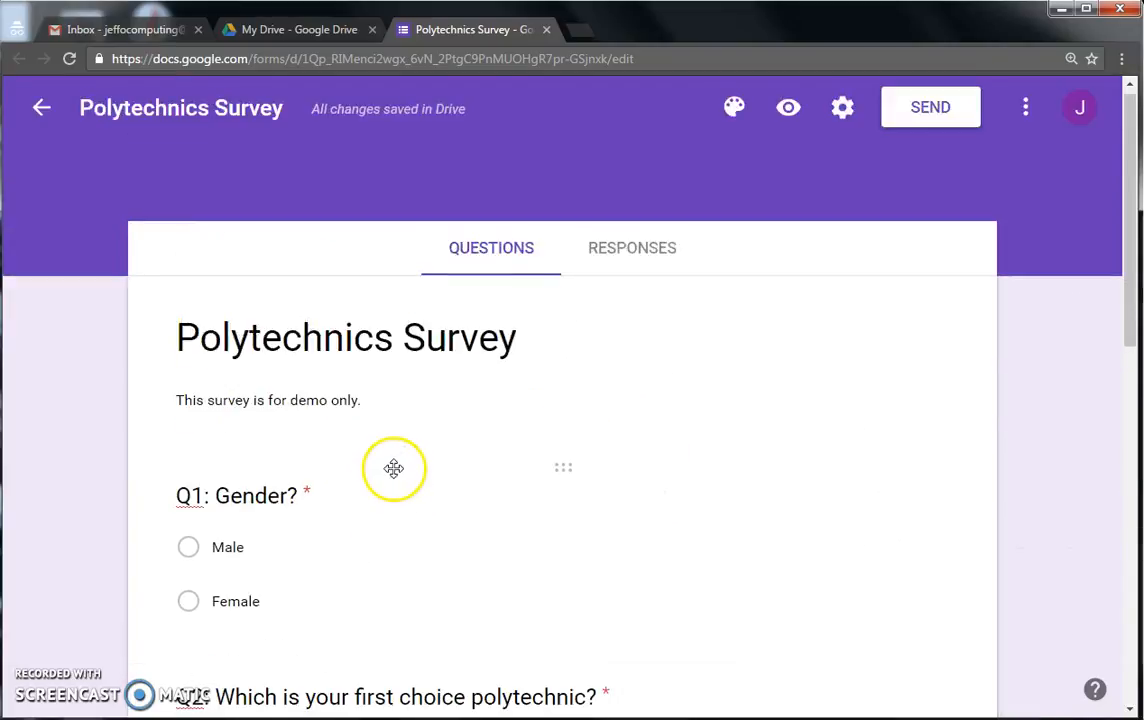
pyautogui.click(575, 577)
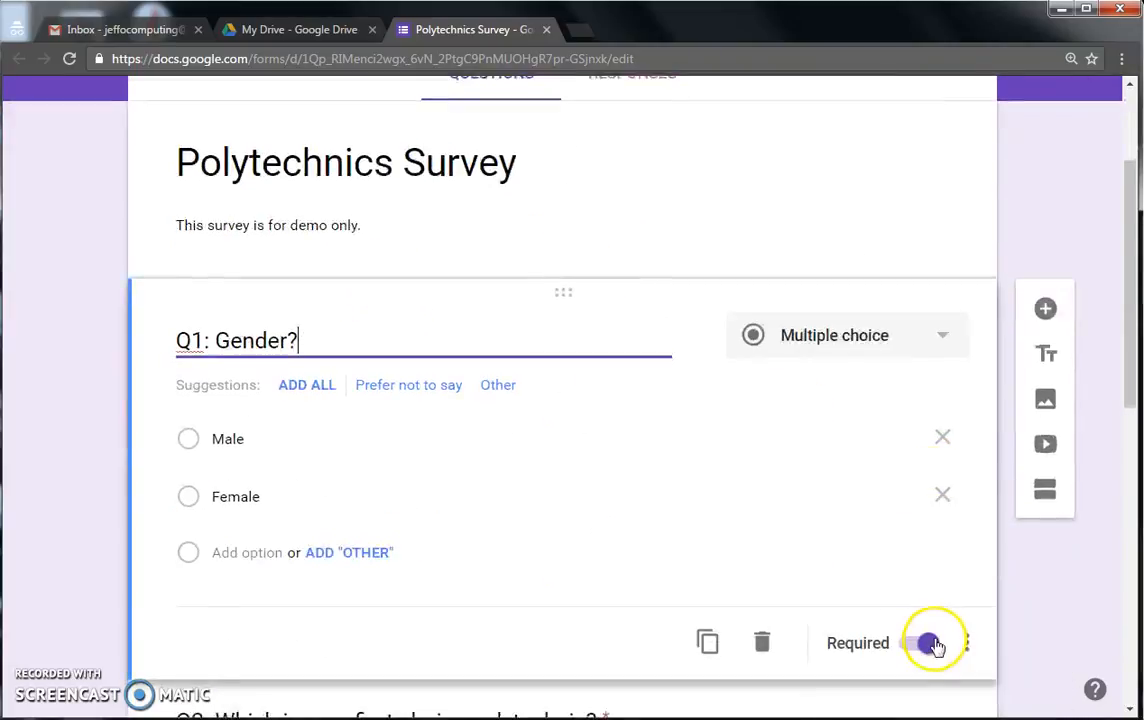
# - Check the Required setting of the first-choice polytechnic and factor questions, and look over the form's title and description
pyautogui.scroll(-3, 664, 549)
pyautogui.click(662, 547)
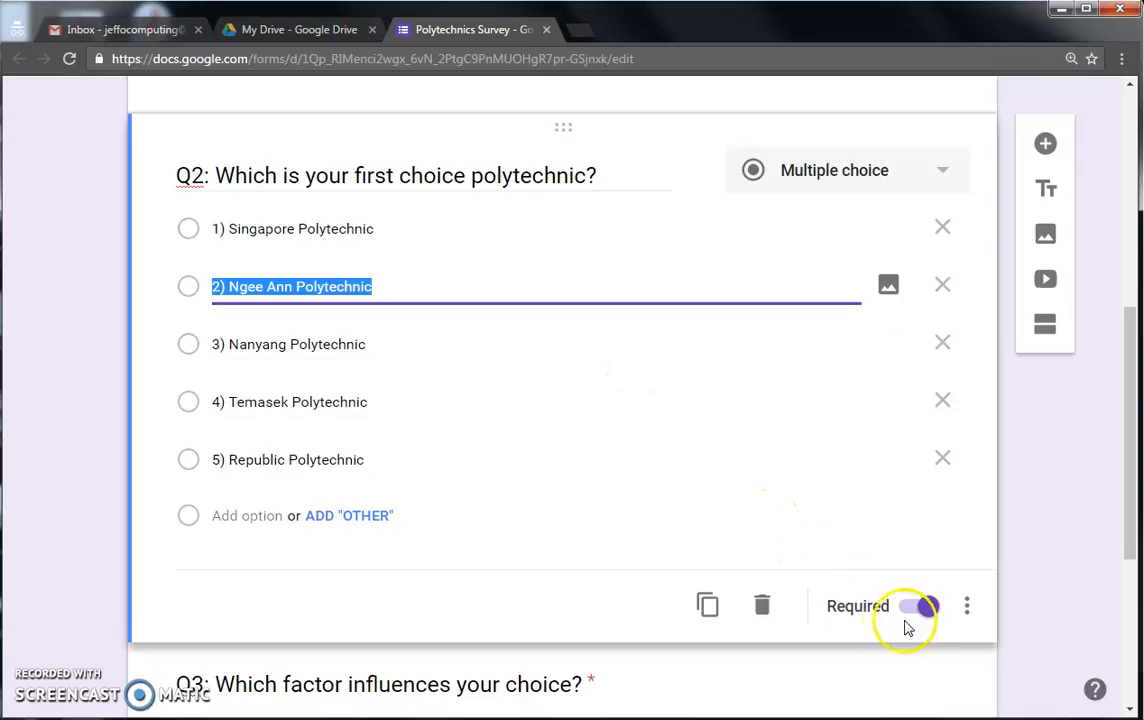
pyautogui.scroll(-3, 592, 482)
pyautogui.click(661, 428)
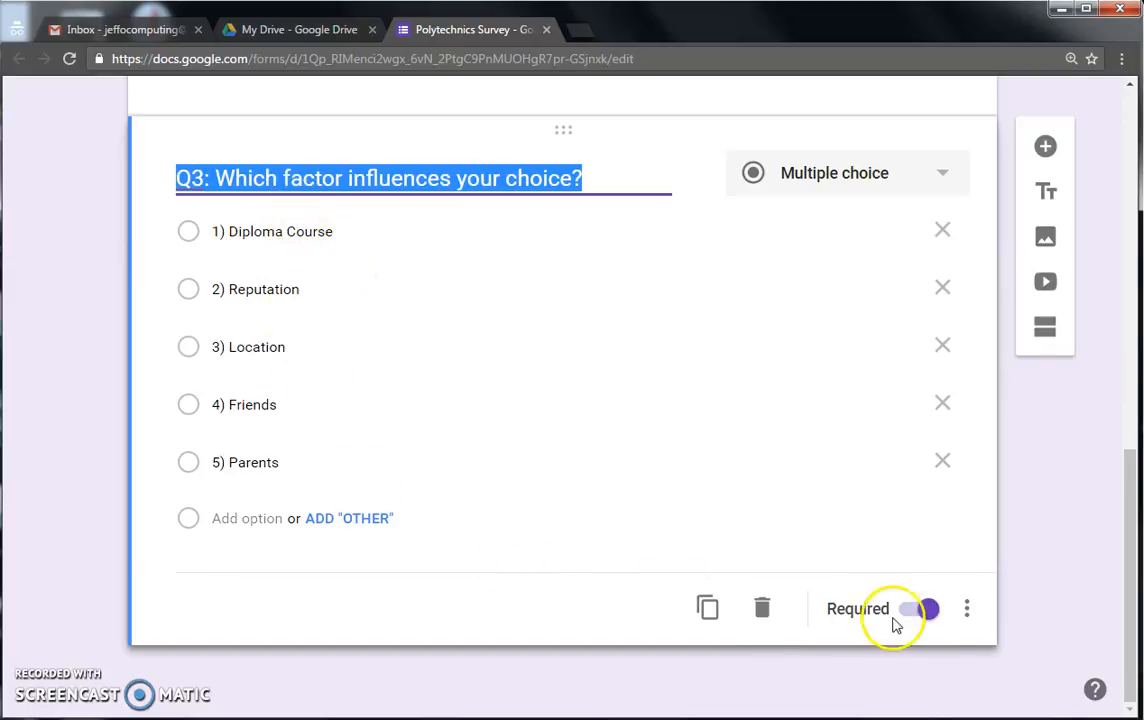
pyautogui.scroll(1, 585, 556)
pyautogui.scroll(2, 363, 225)
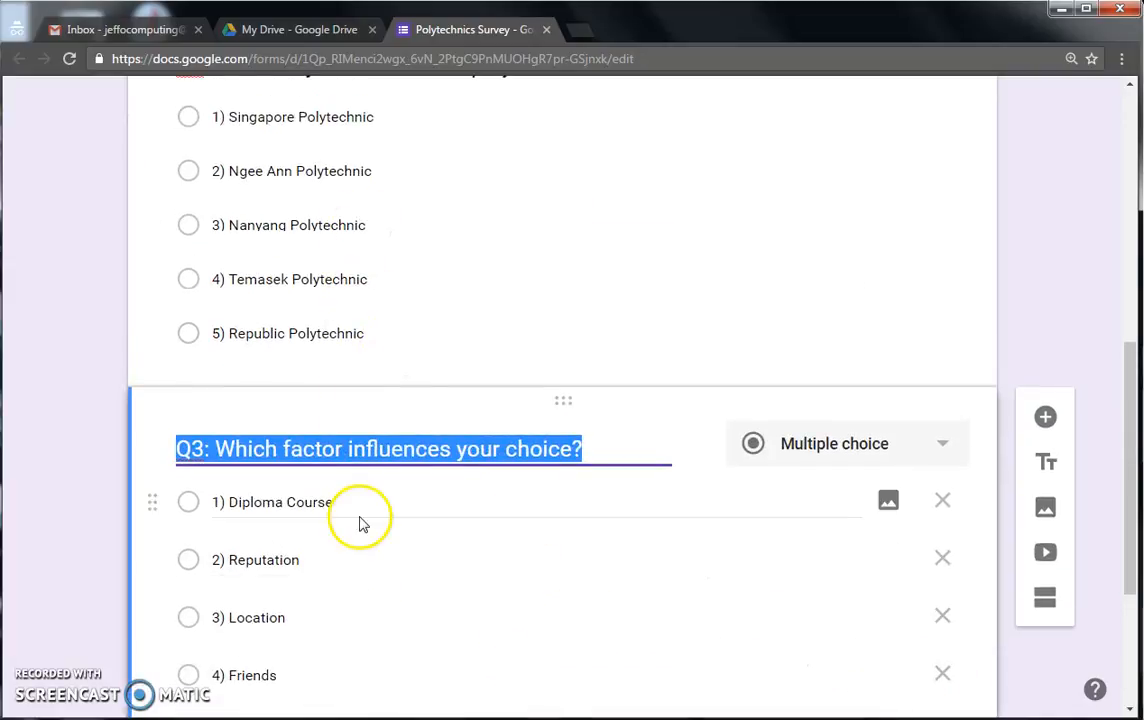
pyautogui.scroll(4, 511, 562)
pyautogui.scroll(2, 512, 565)
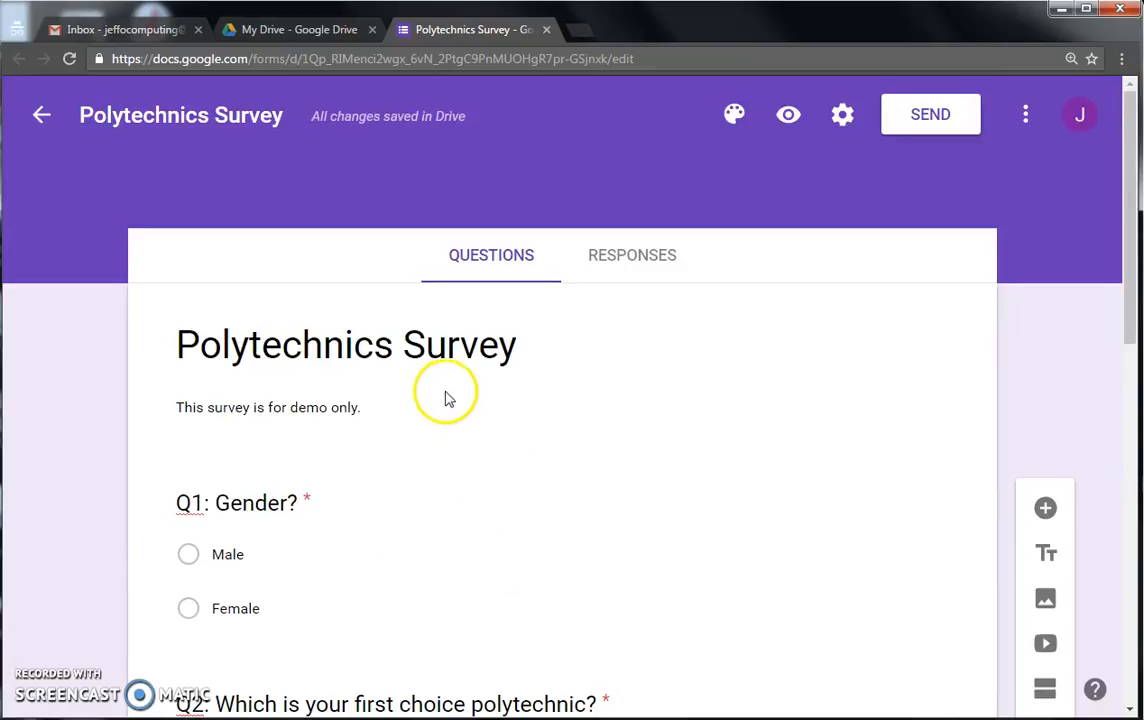
pyautogui.click(455, 343)
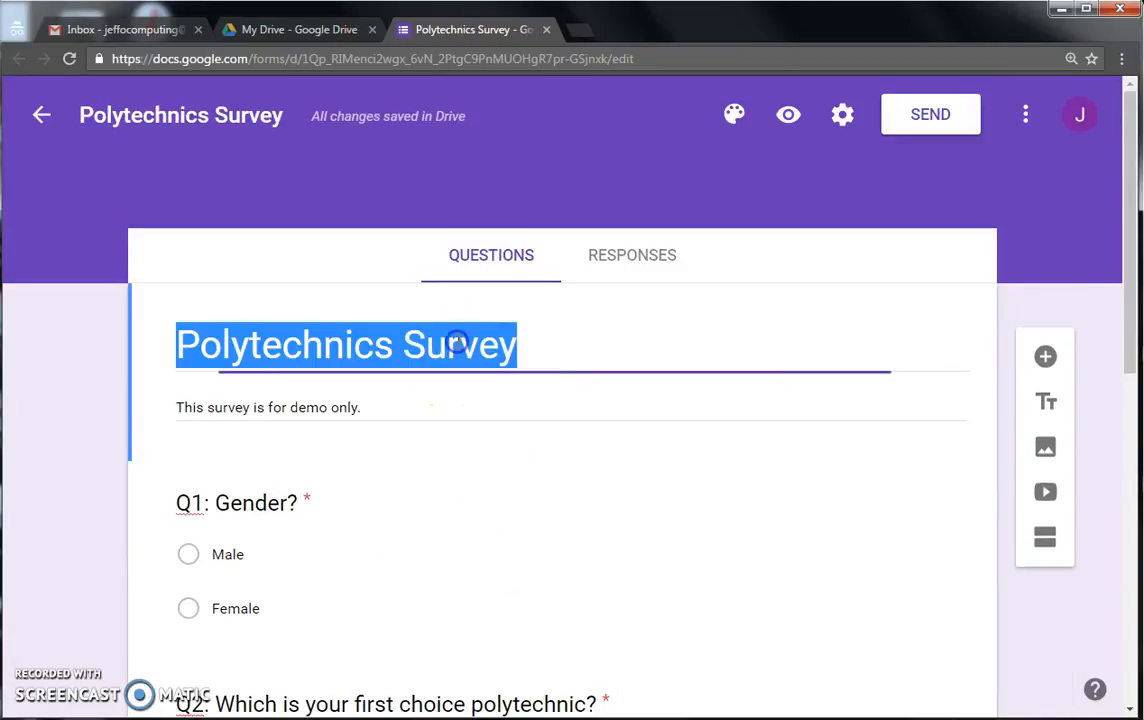
pyautogui.click(578, 407)
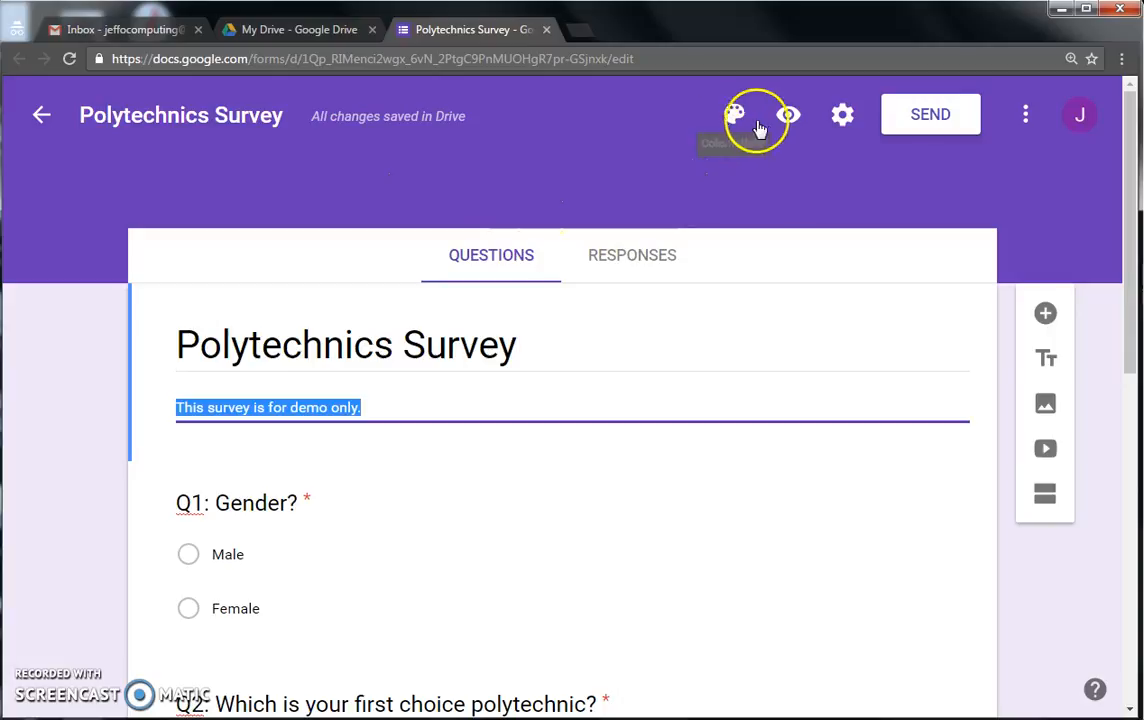
# - Preview the form as respondents see it, look through it down to the end, and close the preview
pyautogui.click(790, 116)
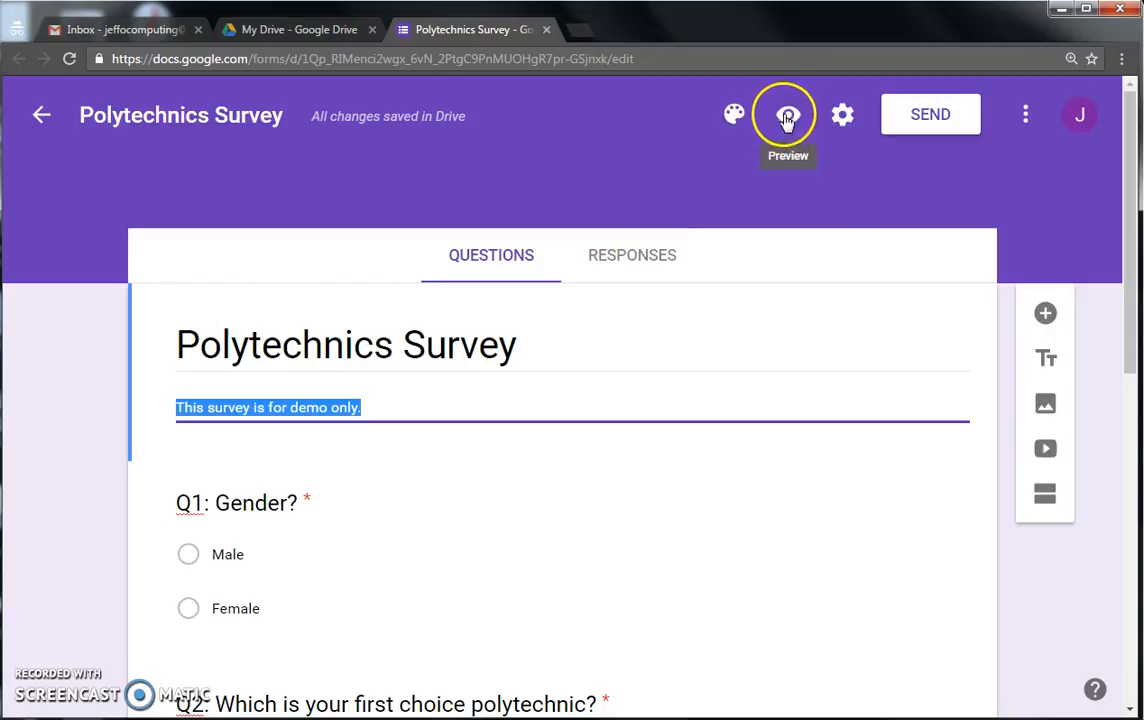
pyautogui.click(790, 116)
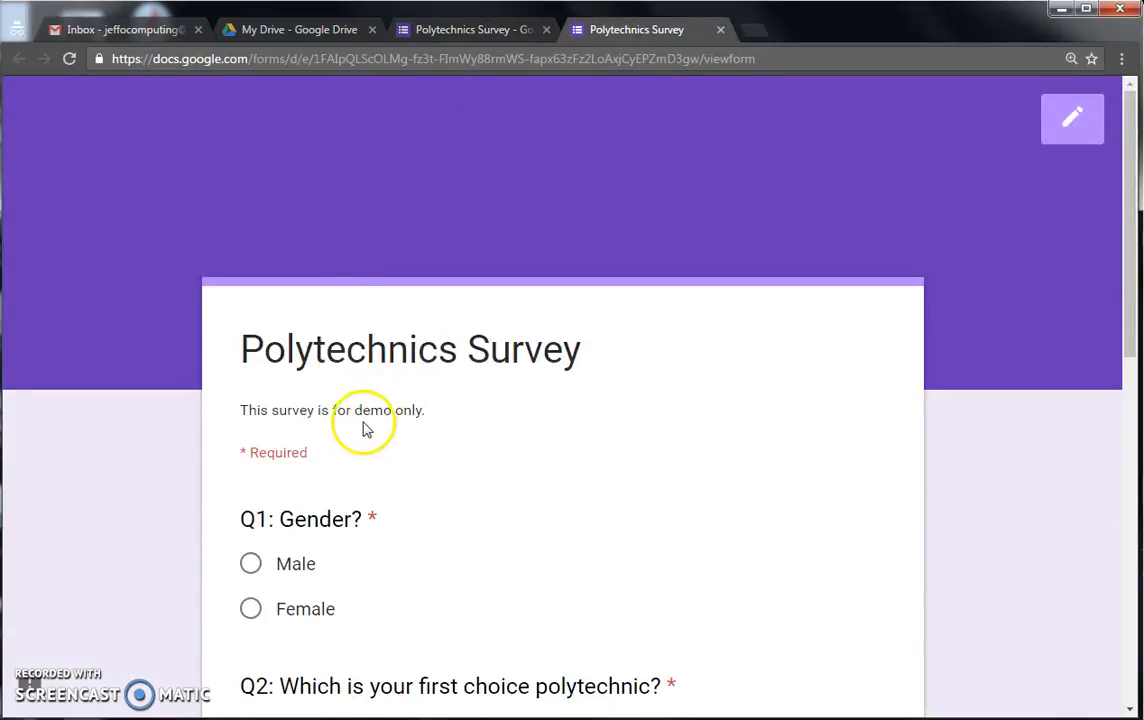
pyautogui.scroll(-6, 368, 440)
pyautogui.scroll(-3, 373, 451)
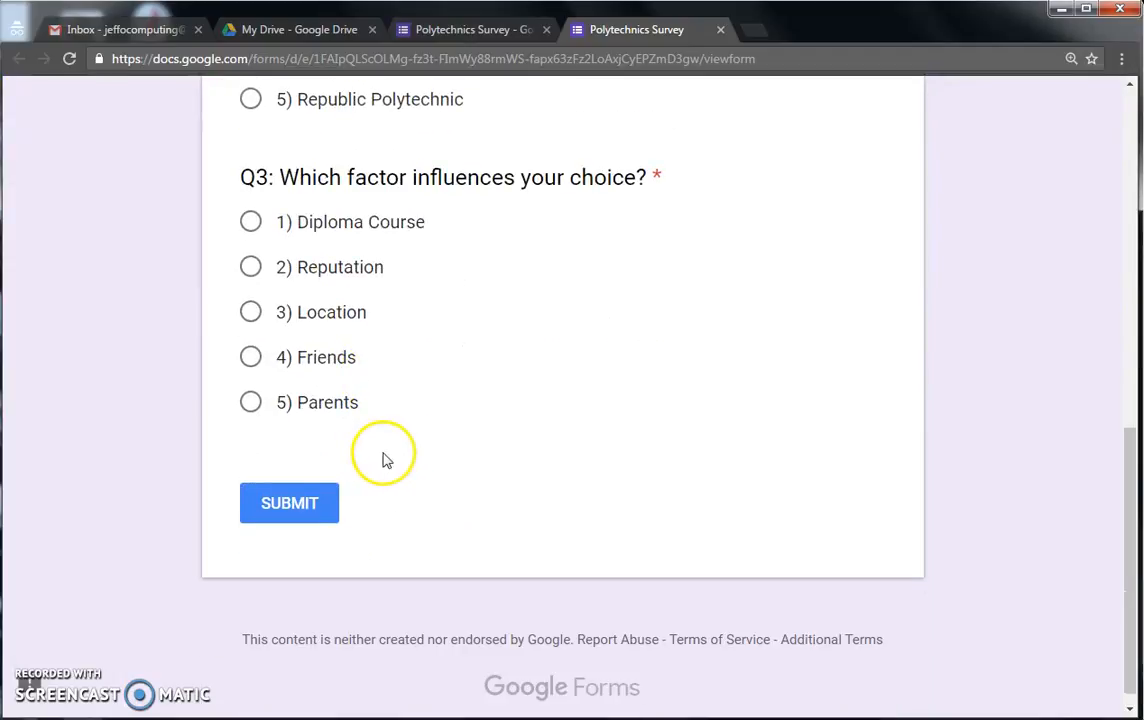
pyautogui.scroll(8, 383, 467)
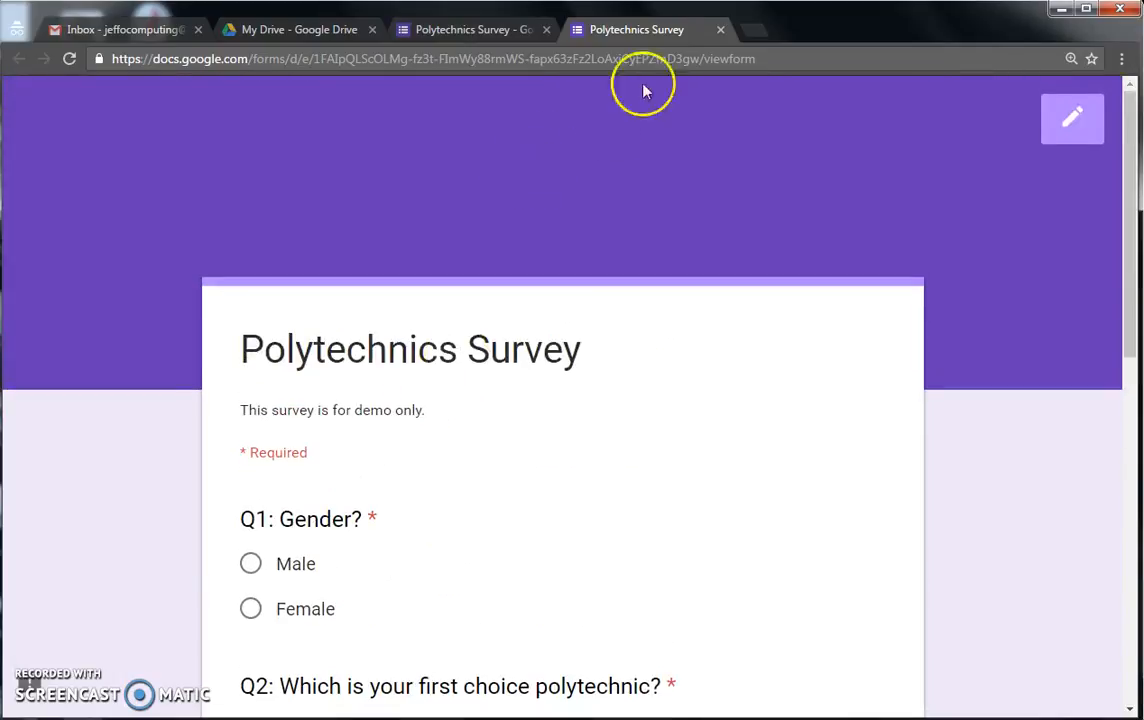
pyautogui.click(720, 29)
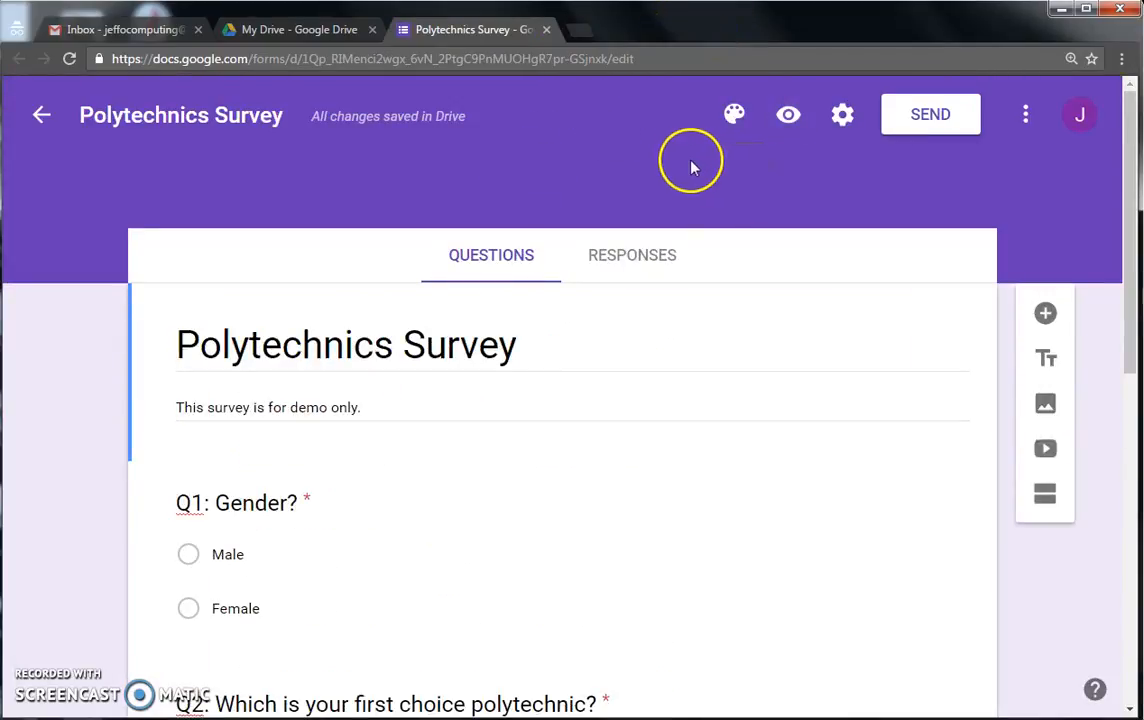
# - Change the form's theme colour to blue-grey and check how the questions look with it
pyautogui.click(735, 117)
pyautogui.click(810, 412)
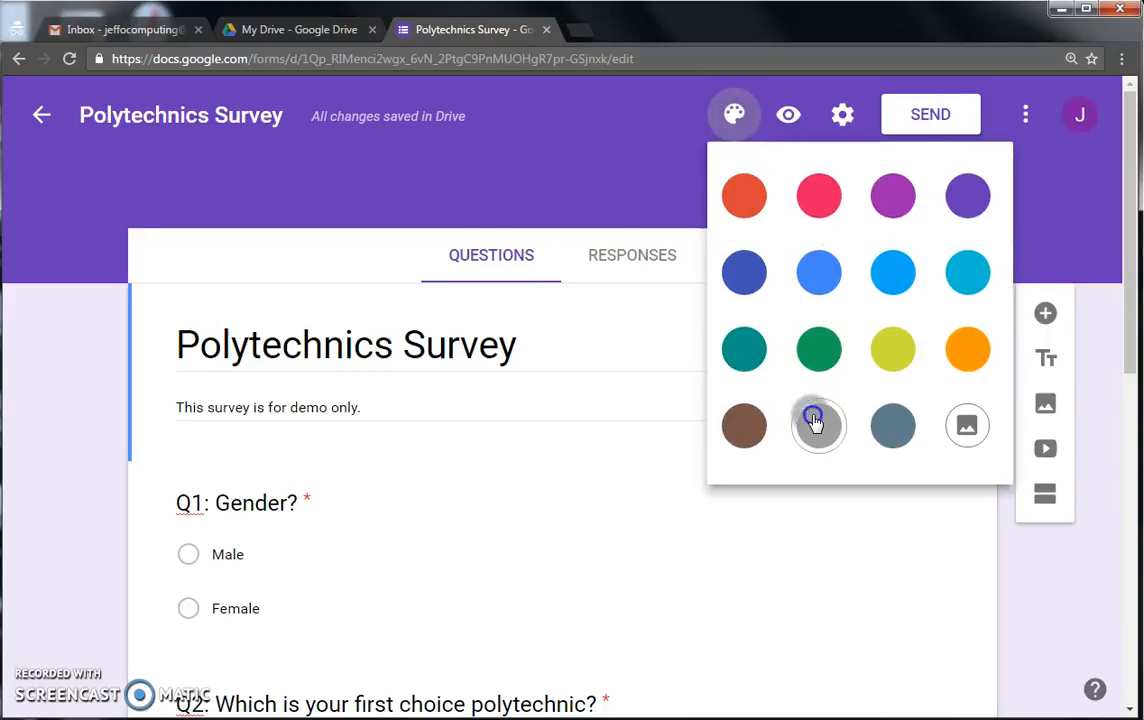
pyautogui.click(752, 117)
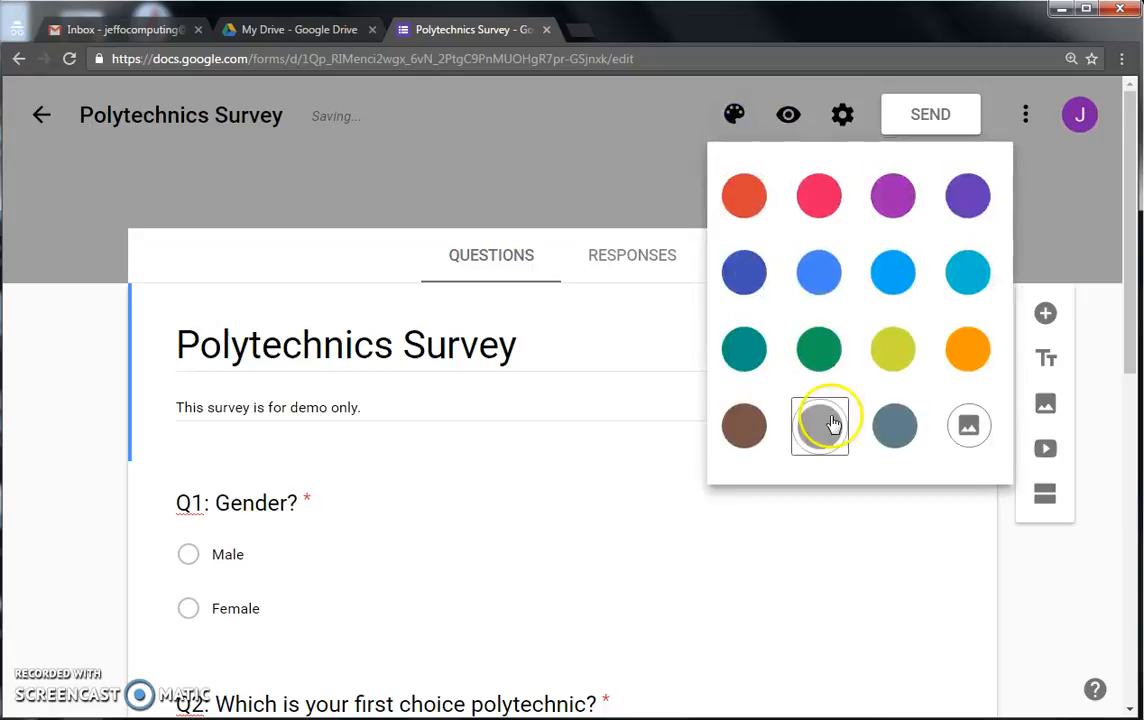
pyautogui.click(894, 421)
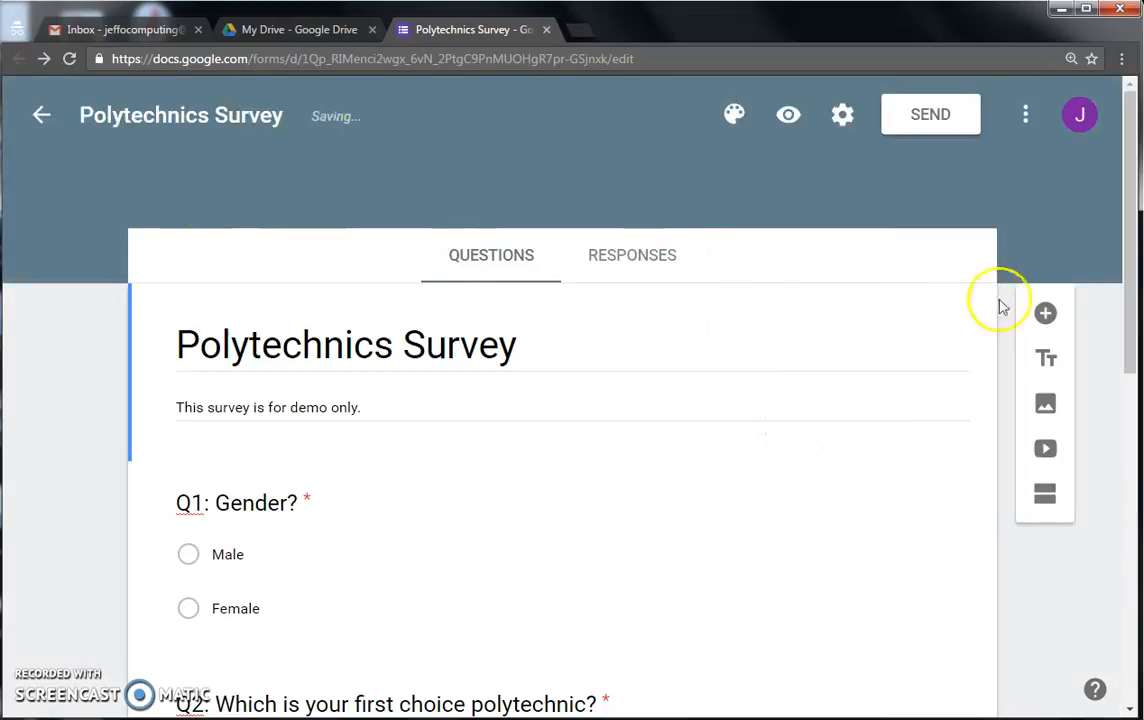
pyautogui.scroll(-4, 894, 222)
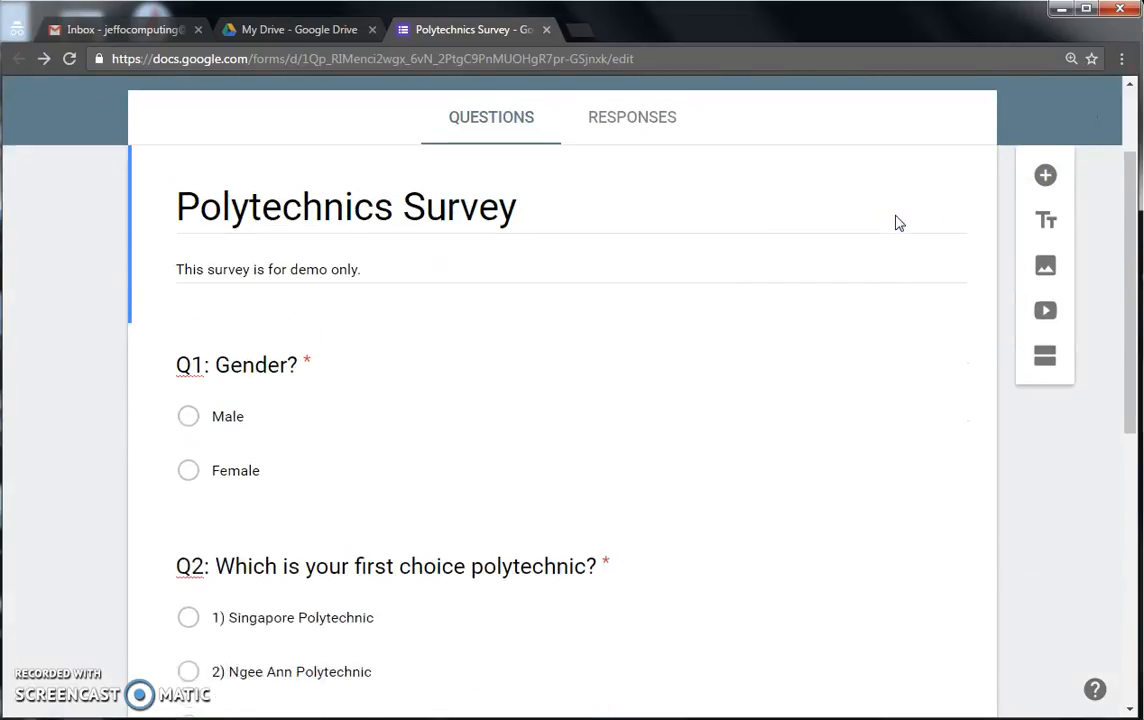
pyautogui.scroll(4, 894, 222)
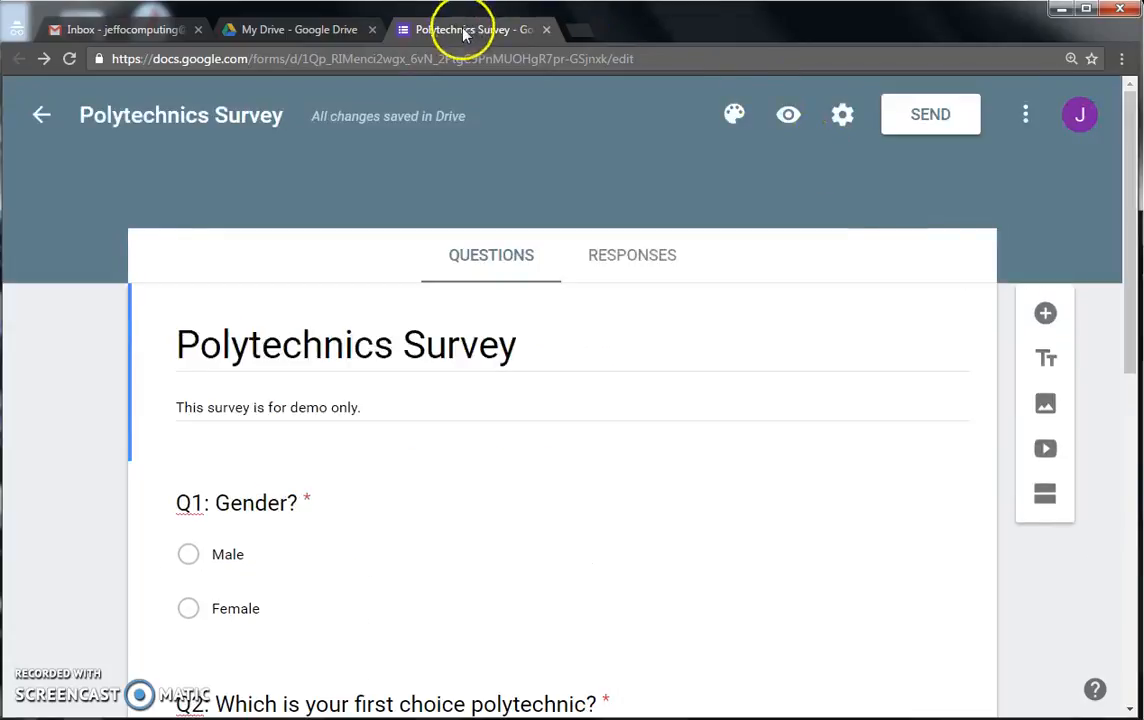
# - Open a preview of the recoloured form and look through its three questions
pyautogui.click(790, 117)
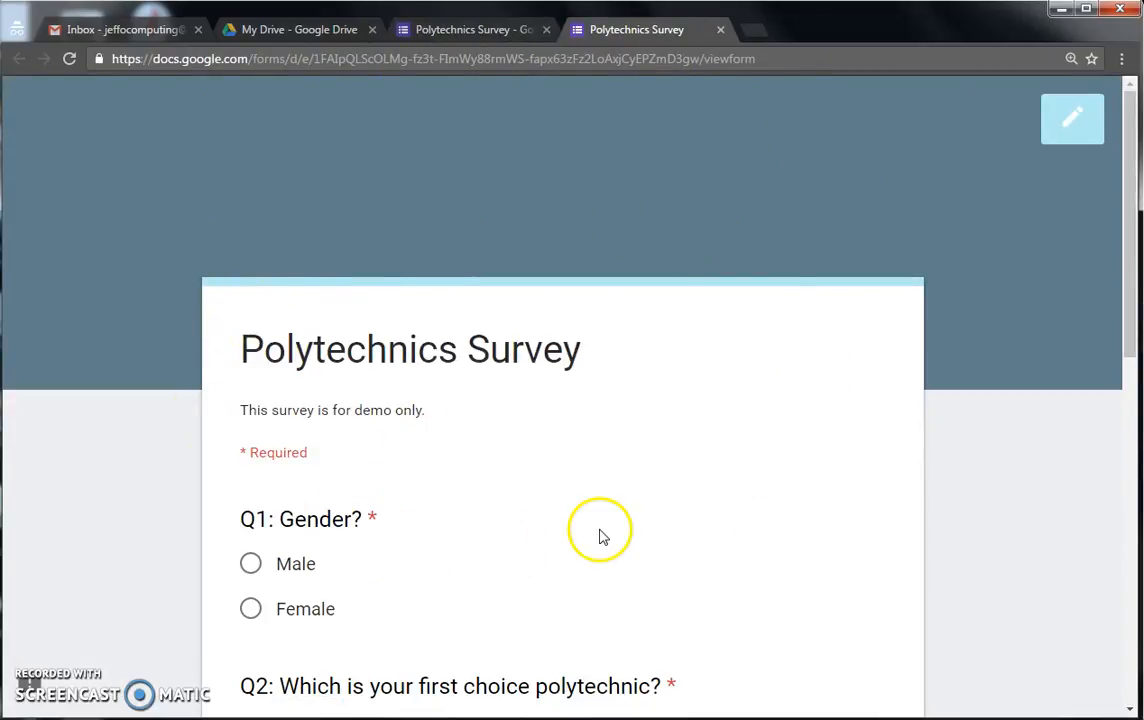
pyautogui.scroll(-3, 603, 535)
pyautogui.scroll(1, 603, 535)
pyautogui.scroll(-5, 603, 535)
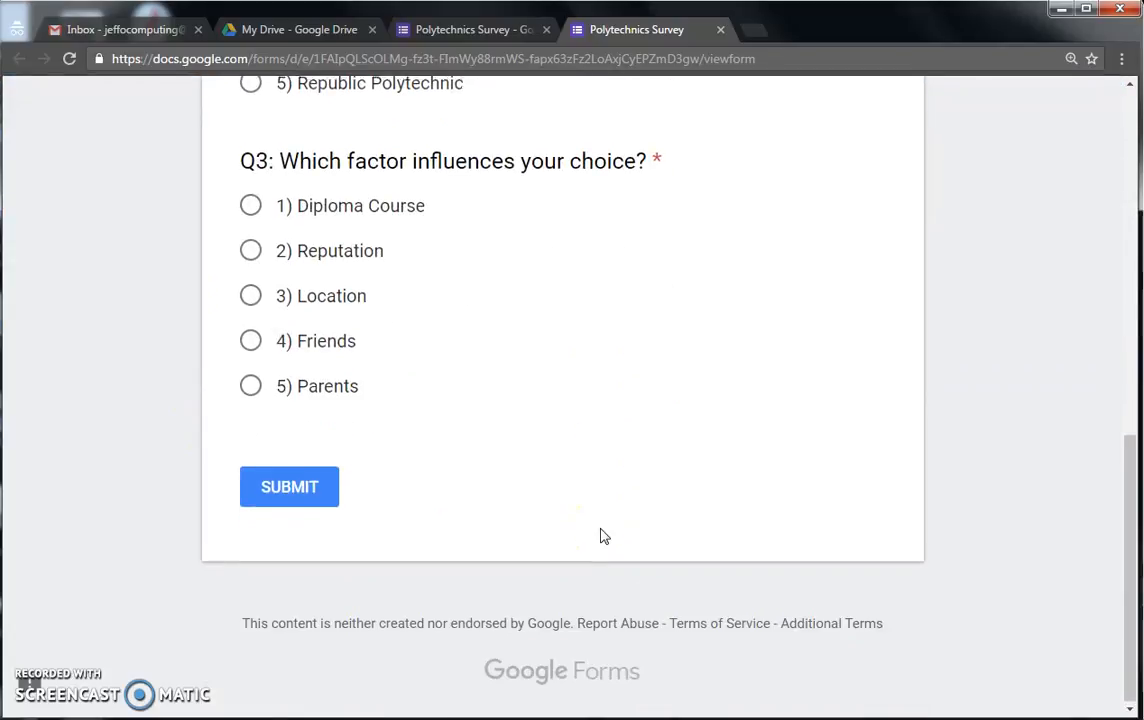
pyautogui.scroll(5, 603, 535)
pyautogui.scroll(1, 603, 535)
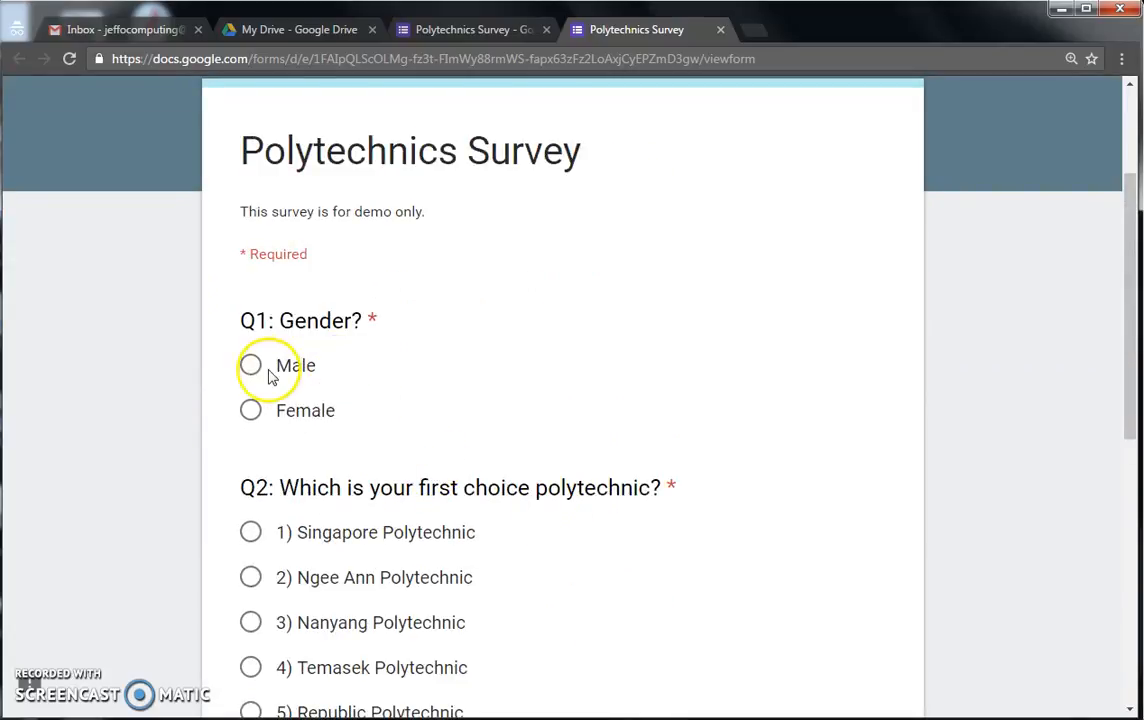
# - Submit a test response with the answers "Male", "1) Singapore Polytechnic" and "1) Diploma Course"
pyautogui.scroll(-2, 256, 420)
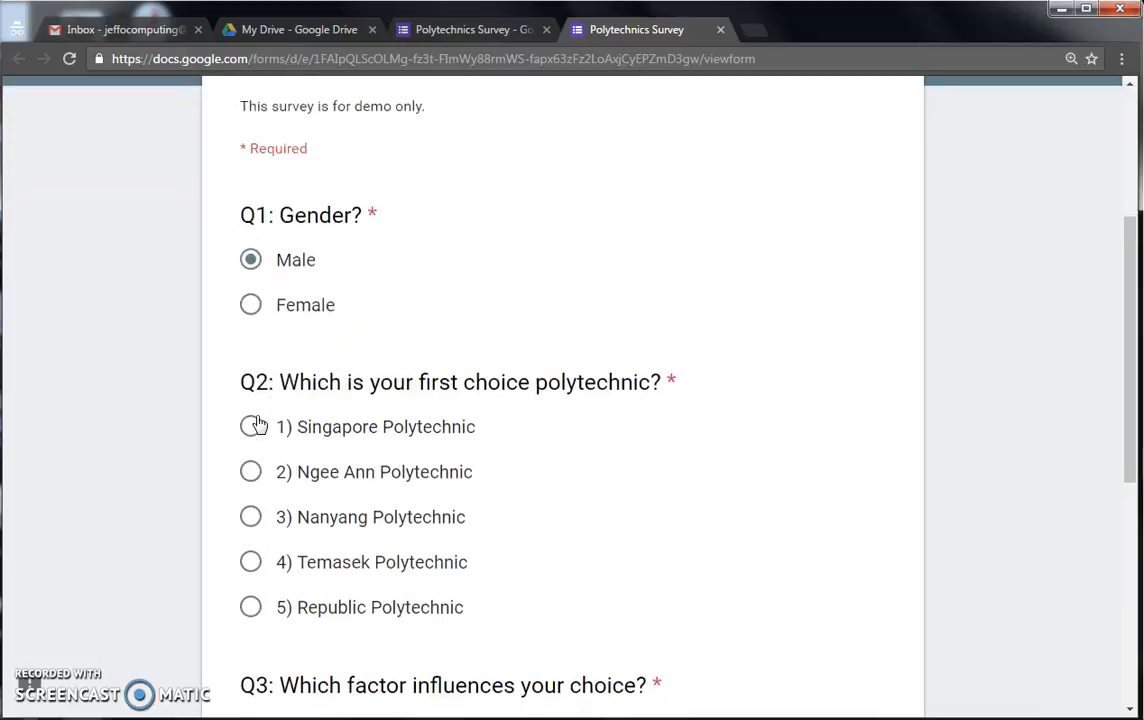
pyautogui.click(253, 354)
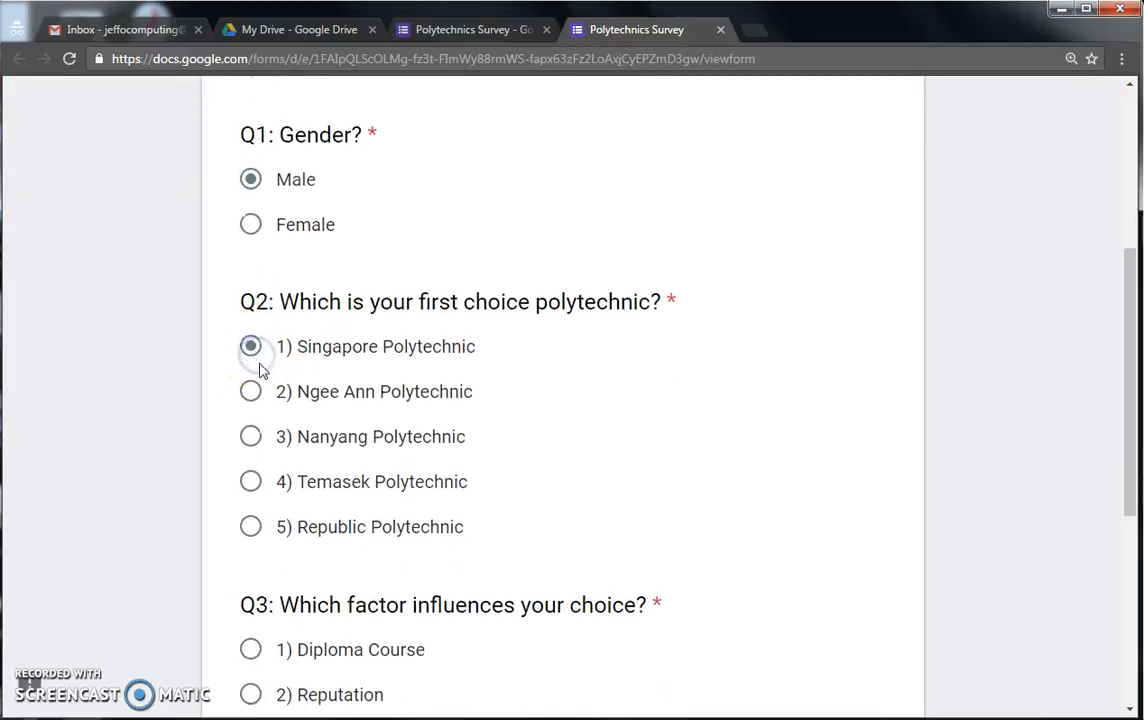
pyautogui.scroll(-1, 260, 420)
pyautogui.click(268, 560)
pyautogui.scroll(-3, 278, 557)
pyautogui.click(311, 574)
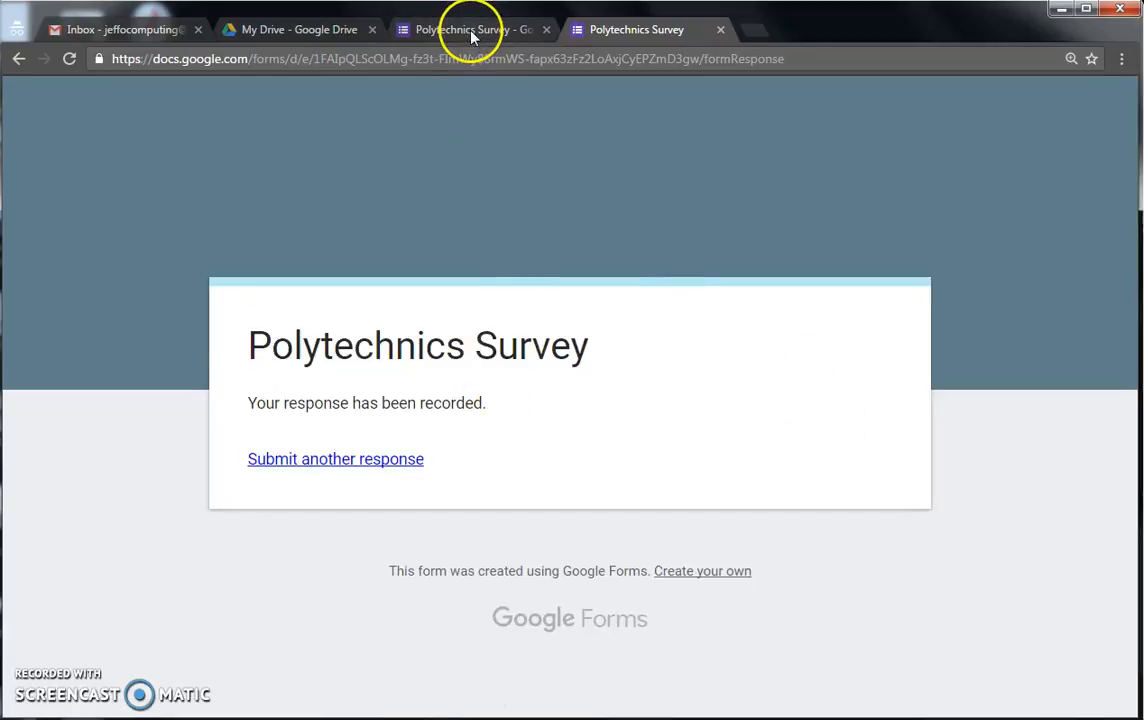
# - Return to the form editor, examine the response summary charts for all three questions, and go back to the questions
pyautogui.click(472, 30)
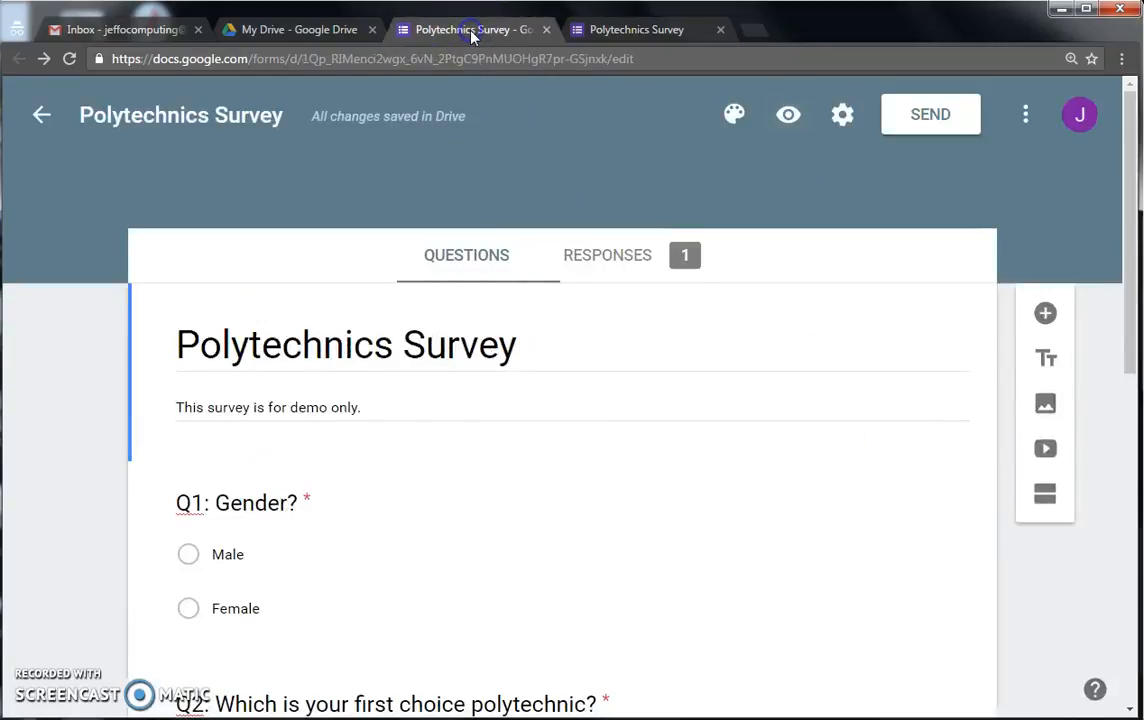
pyautogui.click(617, 263)
pyautogui.scroll(-4, 530, 470)
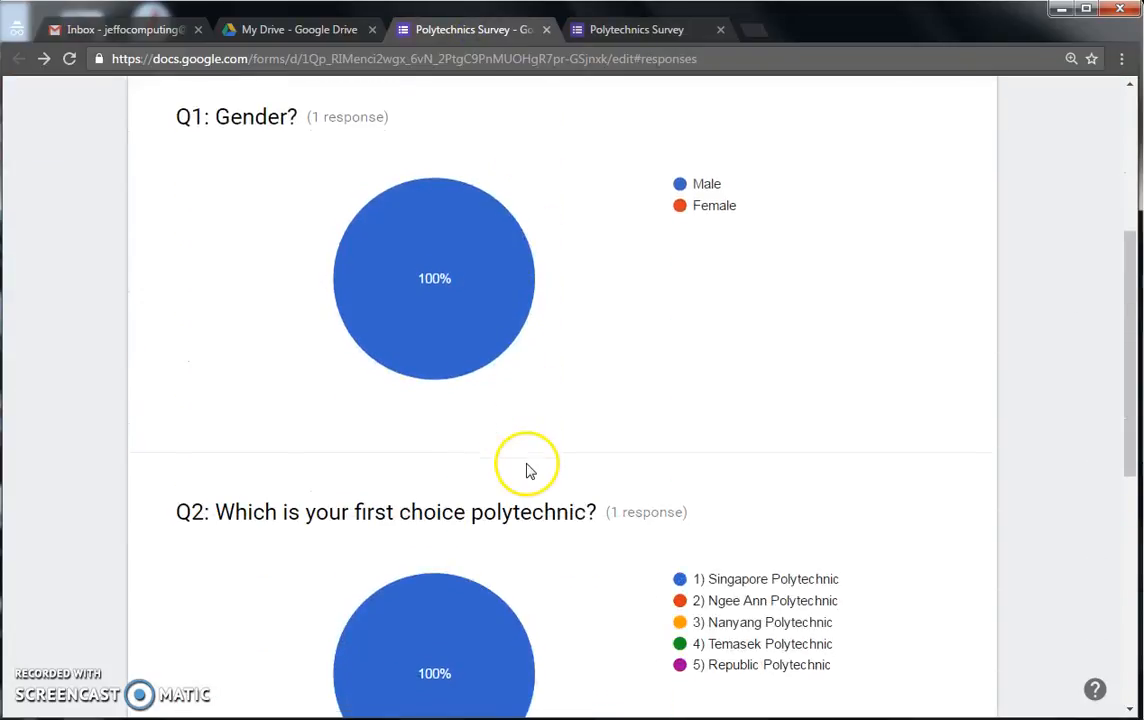
pyautogui.scroll(-6, 530, 470)
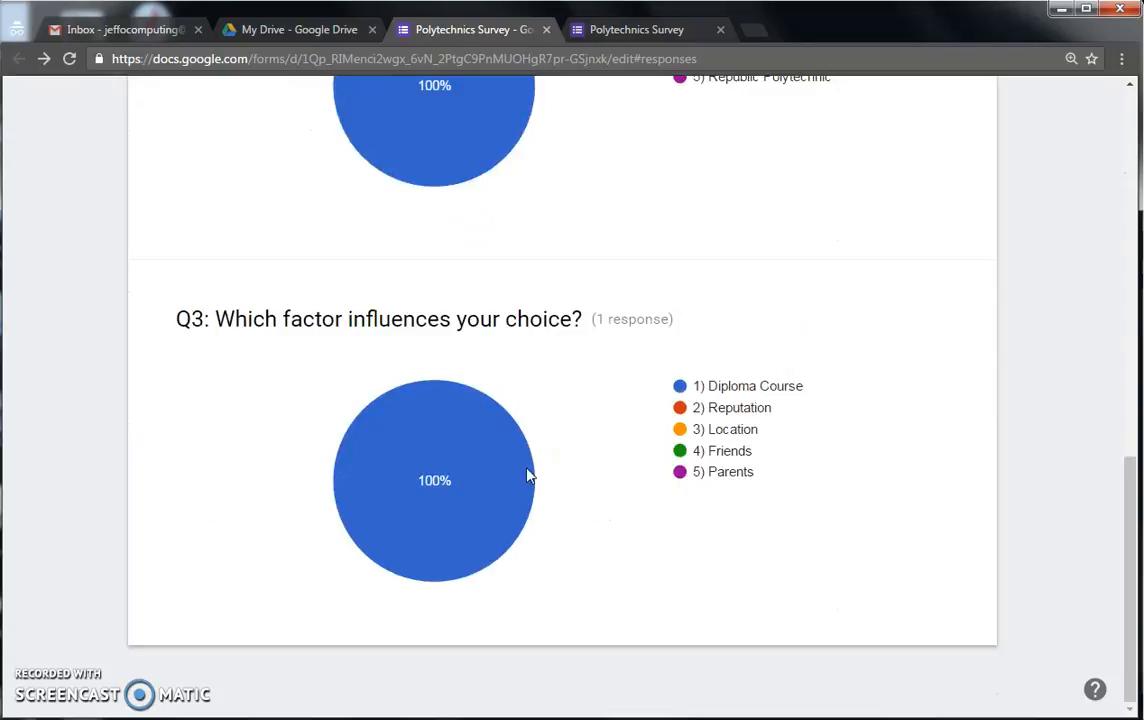
pyautogui.scroll(4, 570, 485)
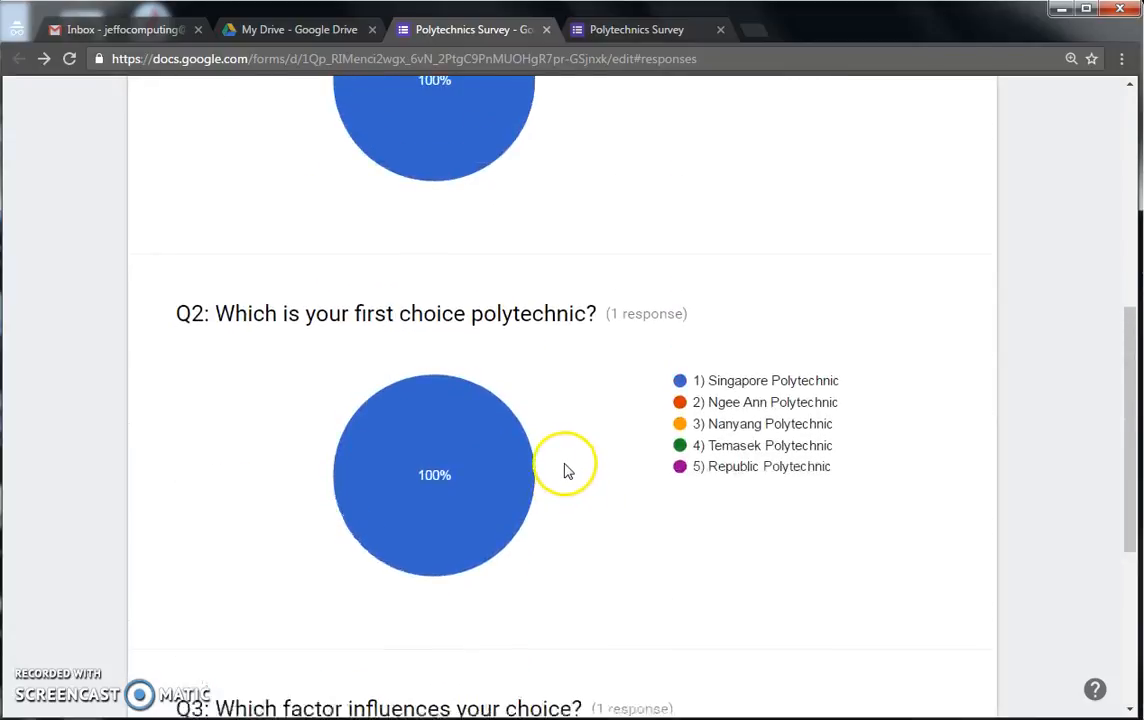
pyautogui.scroll(3, 566, 470)
pyautogui.scroll(1, 480, 330)
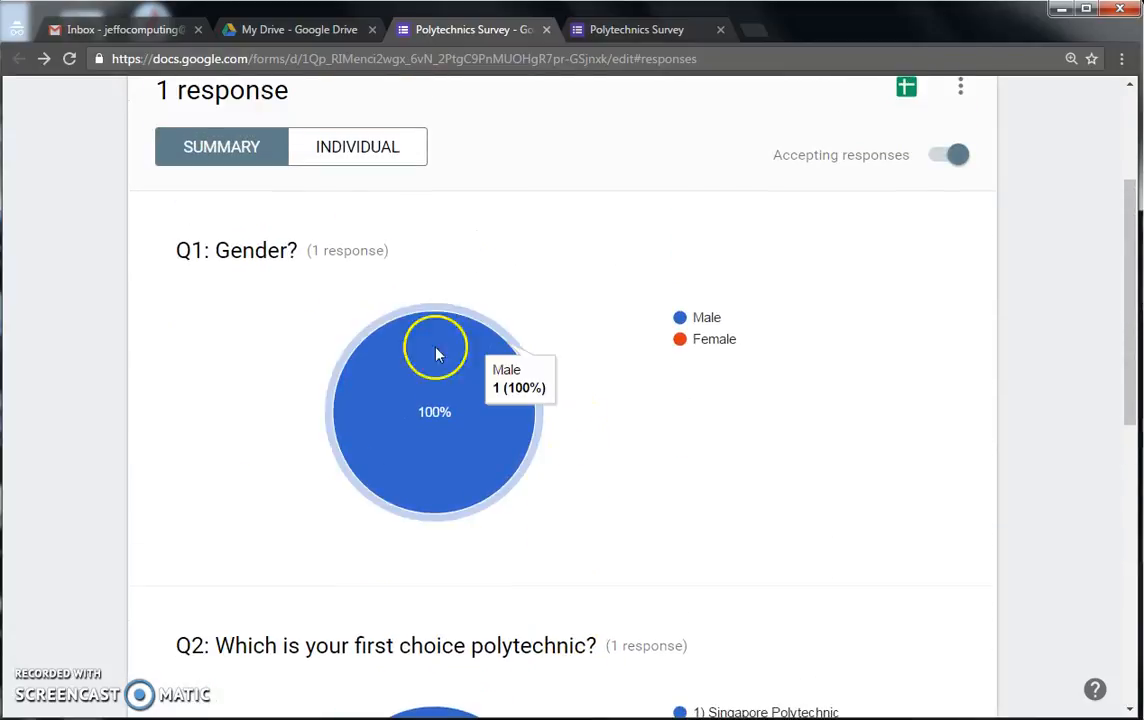
pyautogui.scroll(3, 378, 289)
pyautogui.click(465, 257)
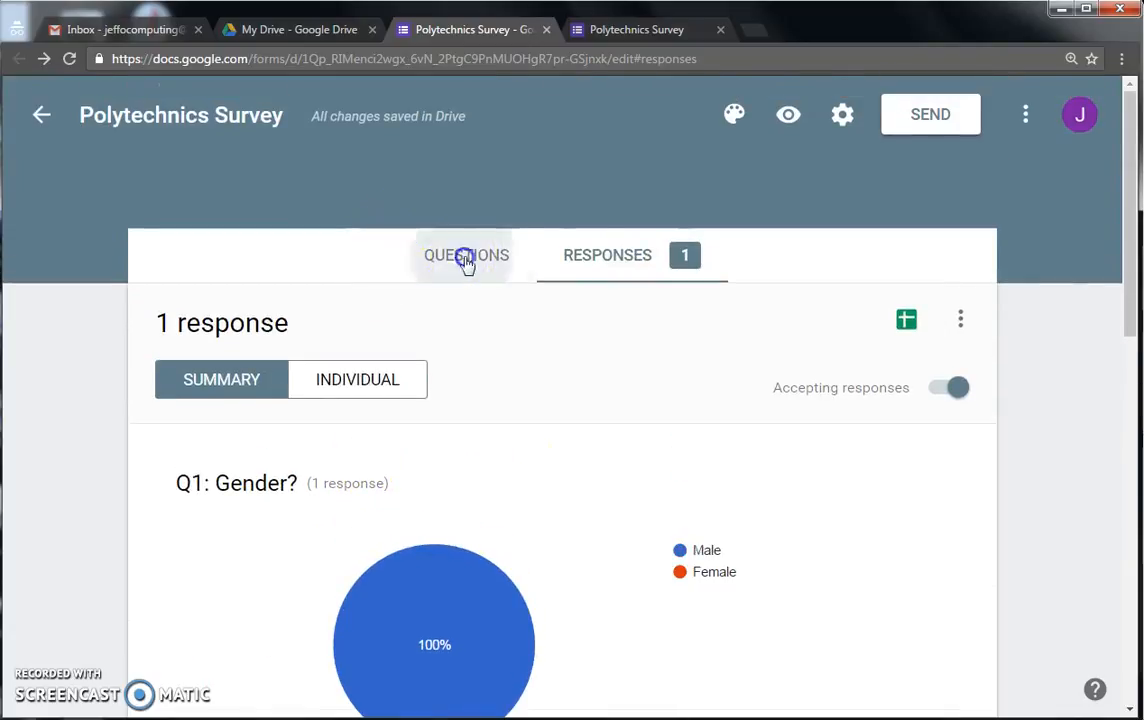